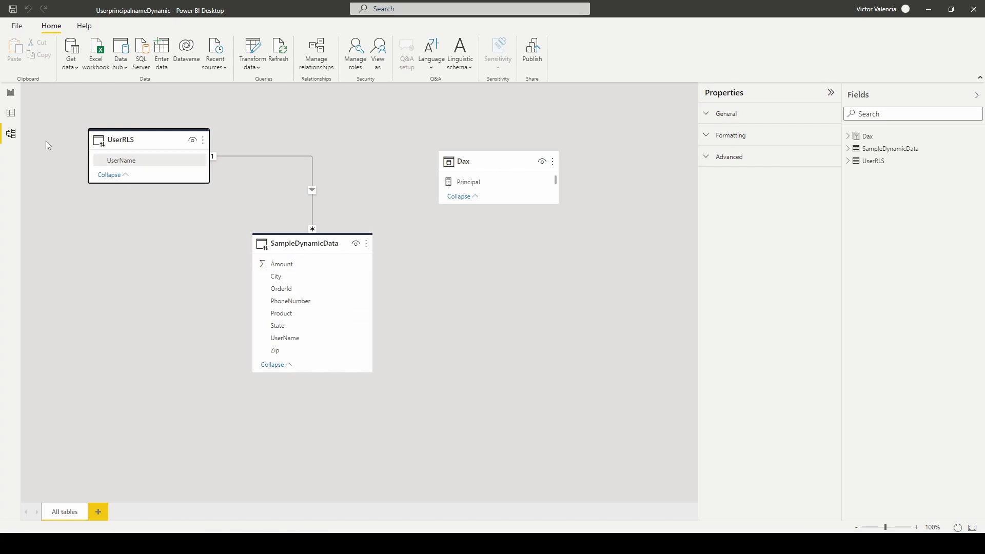
Examine the DAX filter that the ReportUser role applies to the UserRLS table, leaving the role unchanged
left_click(355, 54)
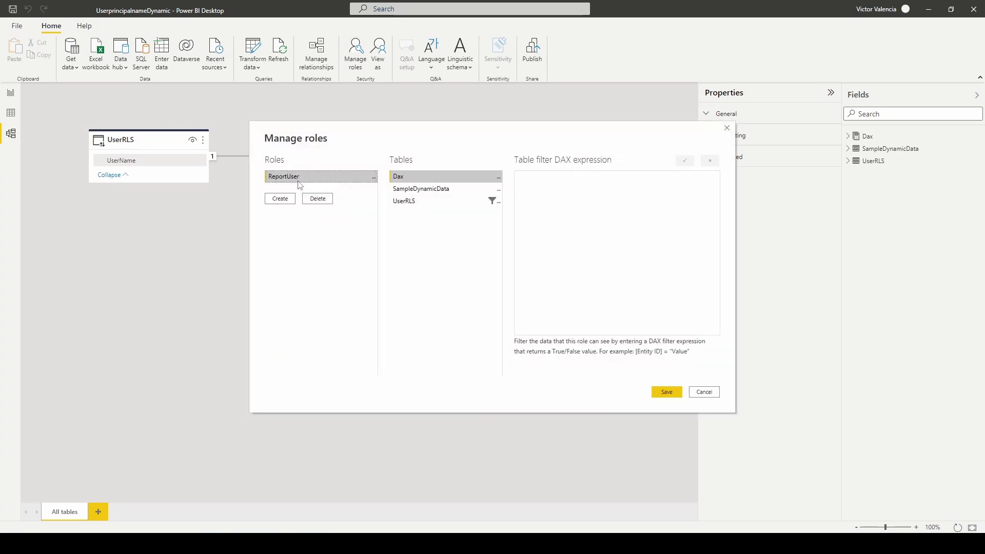
left_click(430, 205)
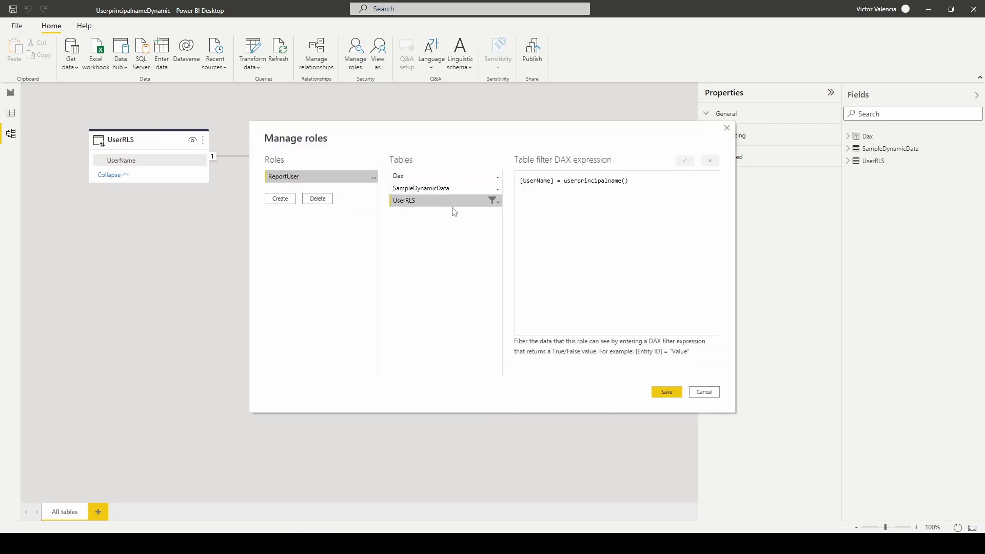
left_click_drag(522, 181, 640, 185)
left_click(641, 187)
left_click_drag(646, 184, 563, 180)
left_click(705, 392)
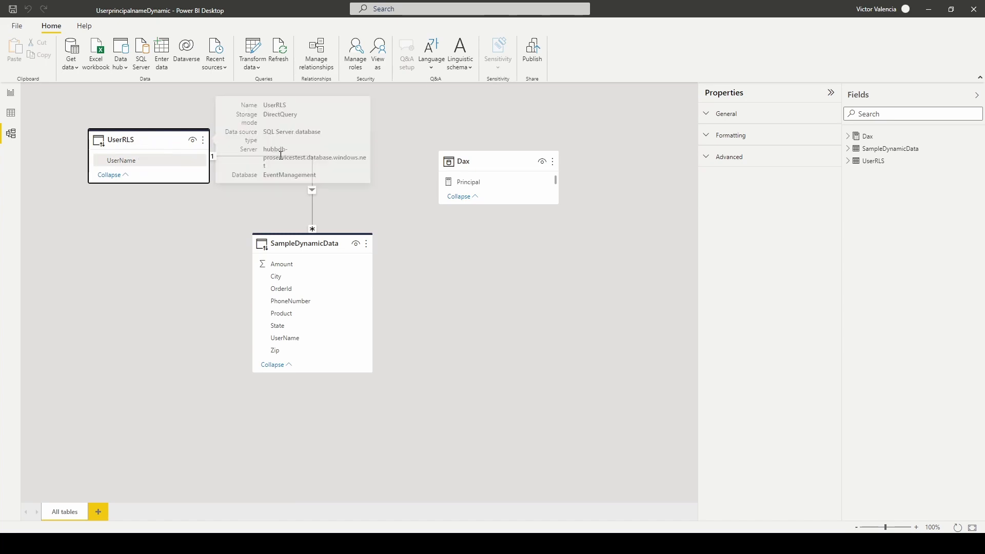
Go to the report page, open the Power Query Editor and inspect the UserRLS query
left_click(10, 92)
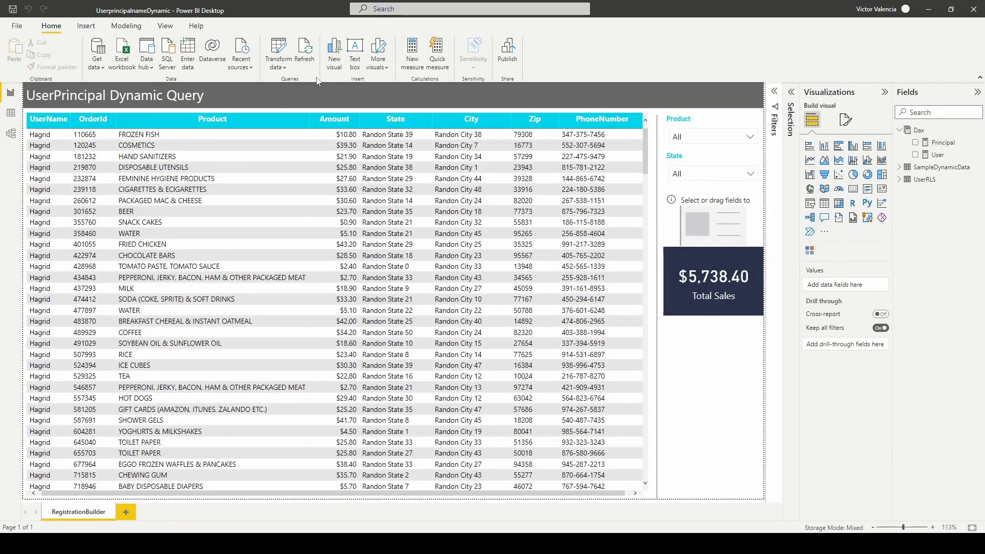
left_click(280, 65)
left_click(322, 86)
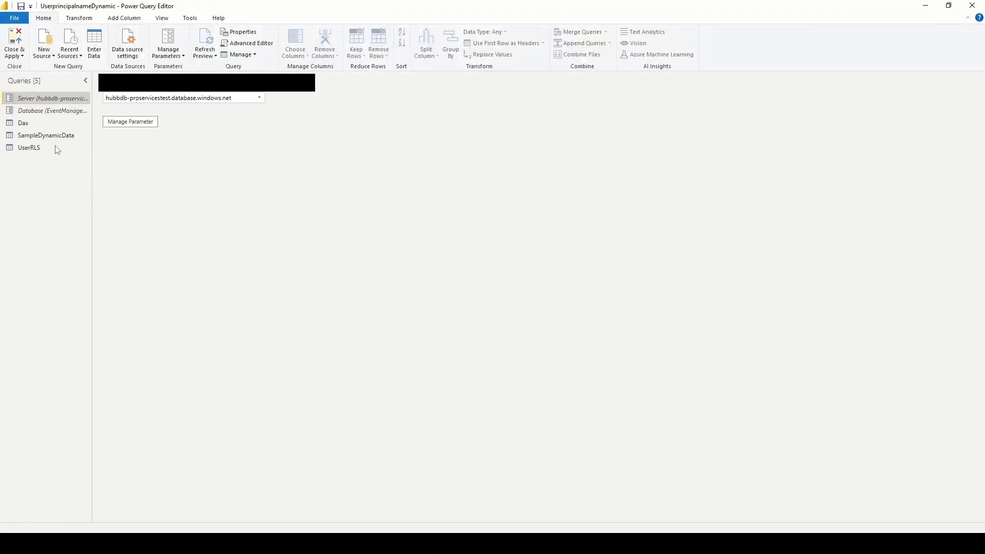
left_click(44, 148)
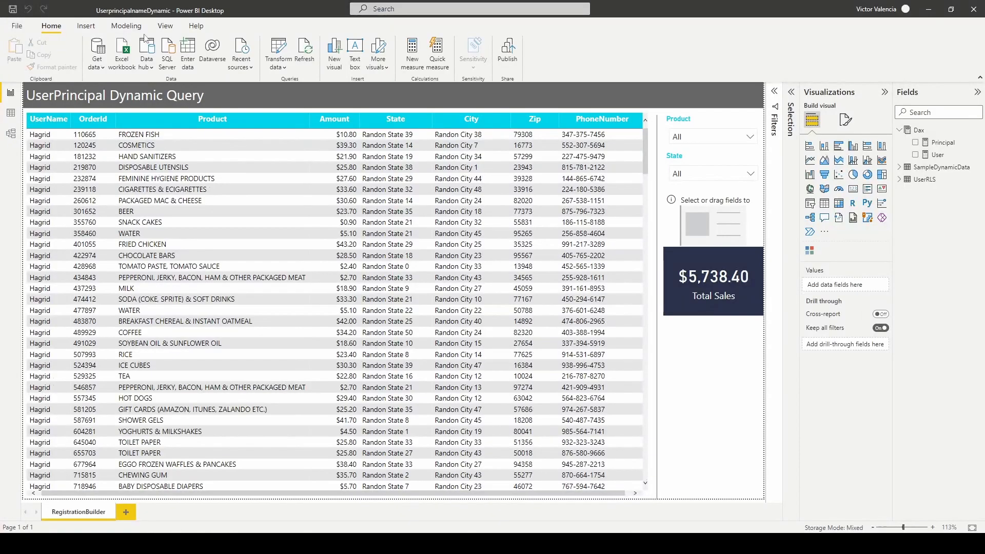
Preview the report with the ReportUser role as another user, entering a username from the sample data
left_click(127, 26)
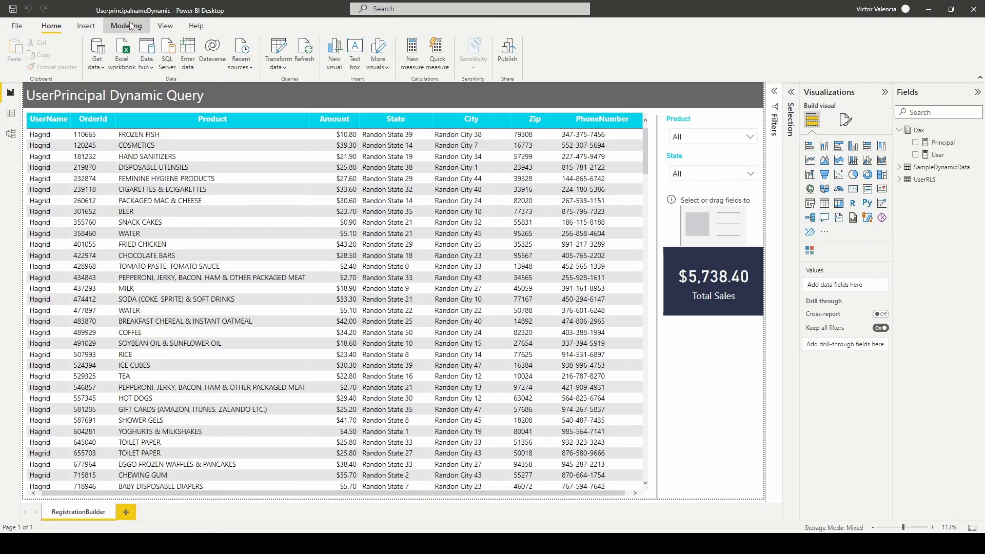
left_click(262, 59)
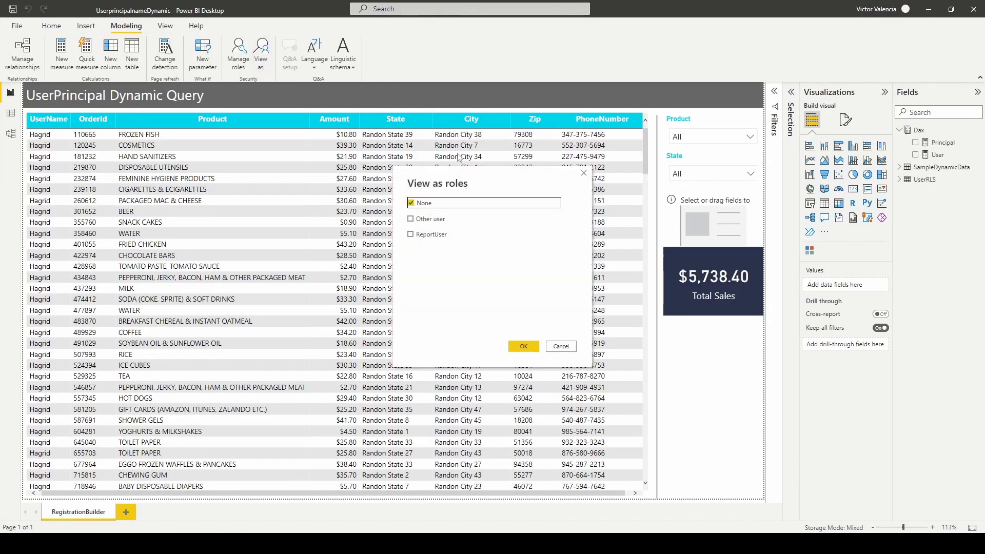
left_click(433, 219)
left_click(435, 233)
left_click(485, 221)
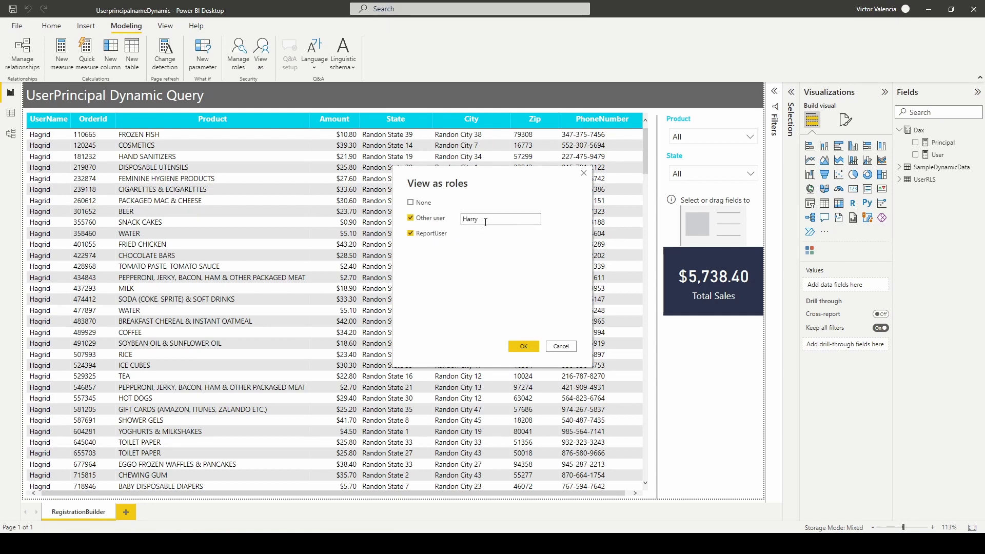
left_click(525, 348)
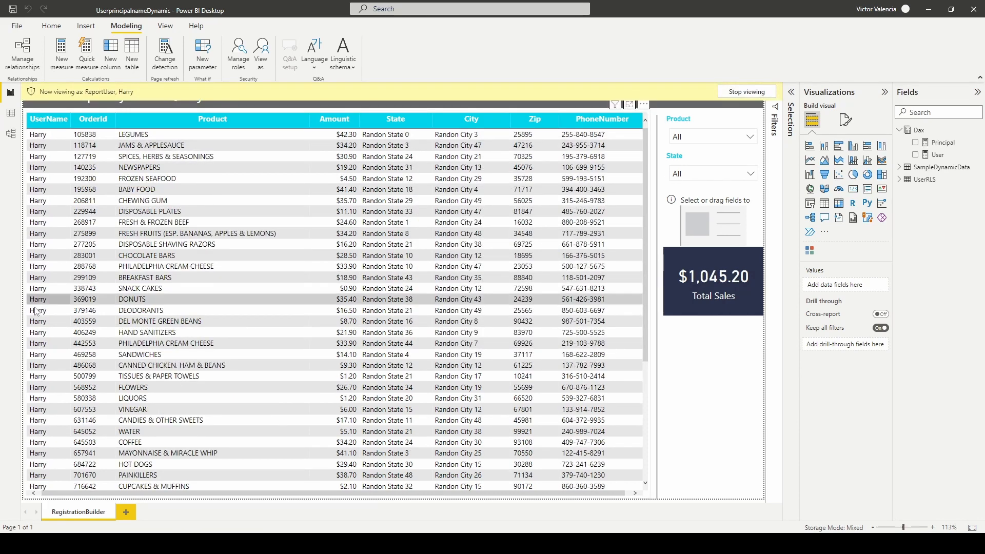
Review the Principal measure's USERPRINCIPALNAME() formula and add the measure to the empty card above Total Sales
left_click(699, 226)
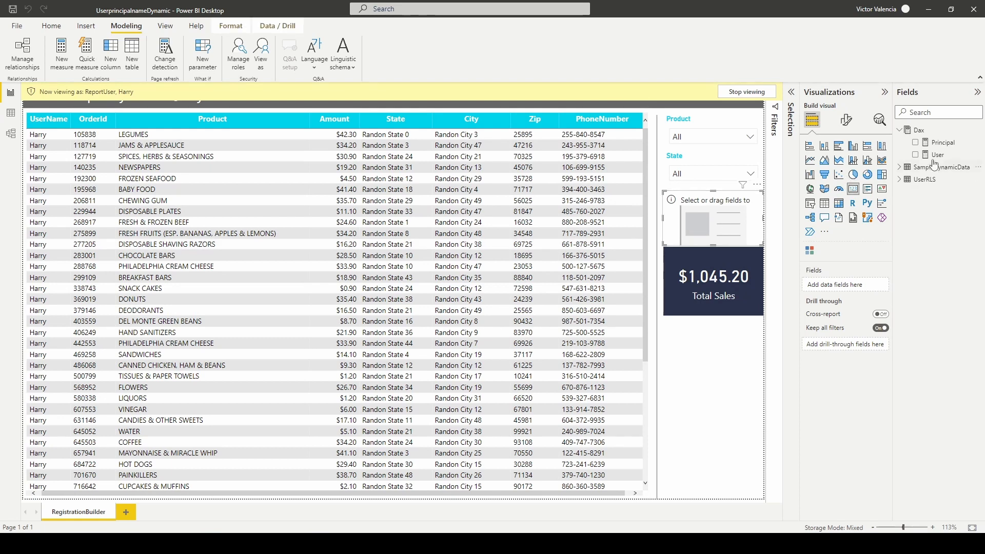
left_click(943, 143)
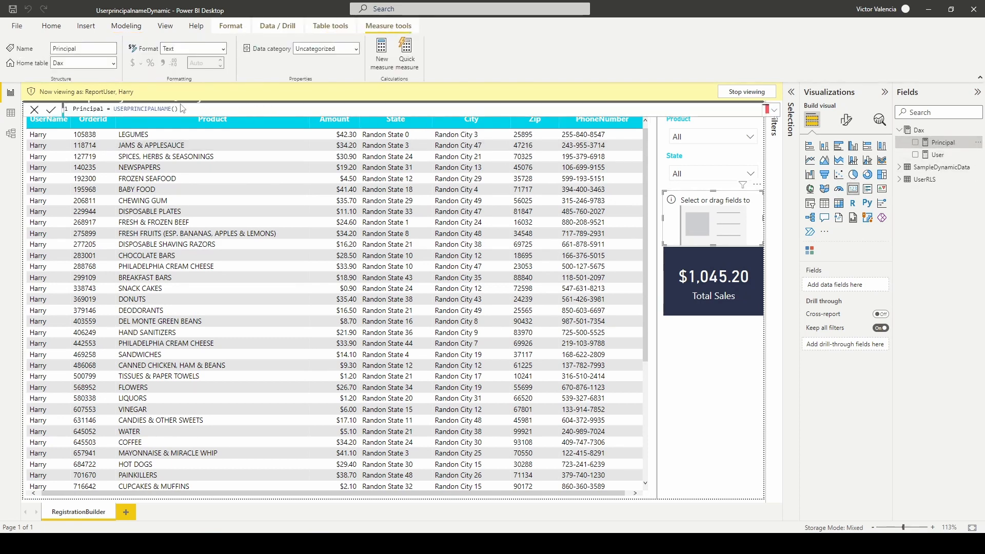
left_click_drag(178, 108, 110, 108)
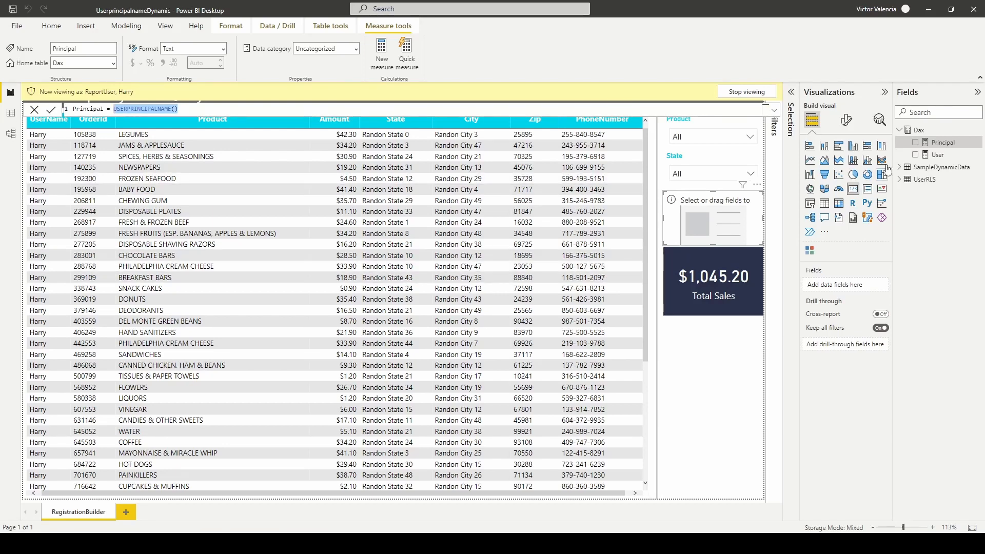
left_click_drag(936, 143, 847, 286)
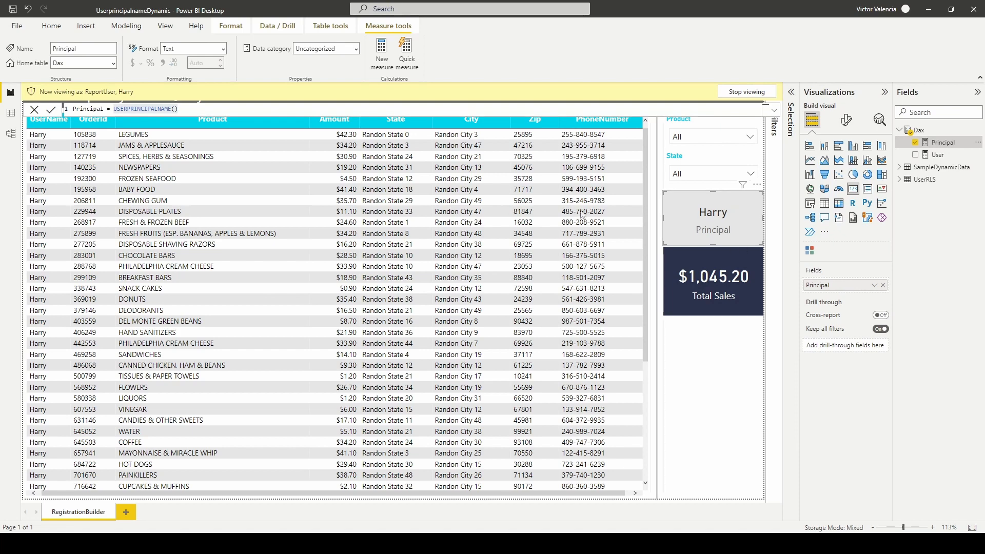
Switch the ReportUser role preview to a different username and compare the filtered table and cards
left_click(52, 26)
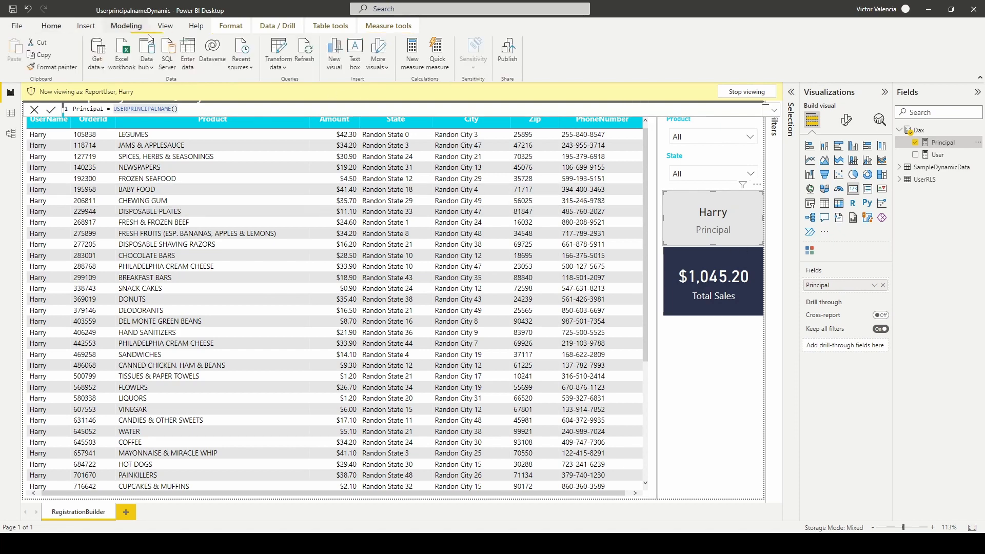
left_click(127, 26)
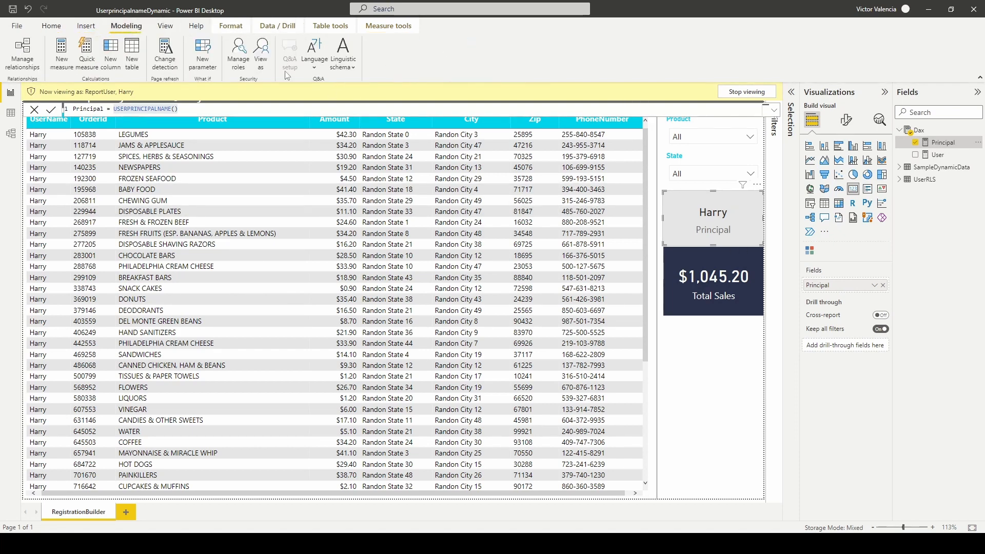
left_click(263, 66)
double_click(468, 219)
type("Hermione")
left_click(524, 347)
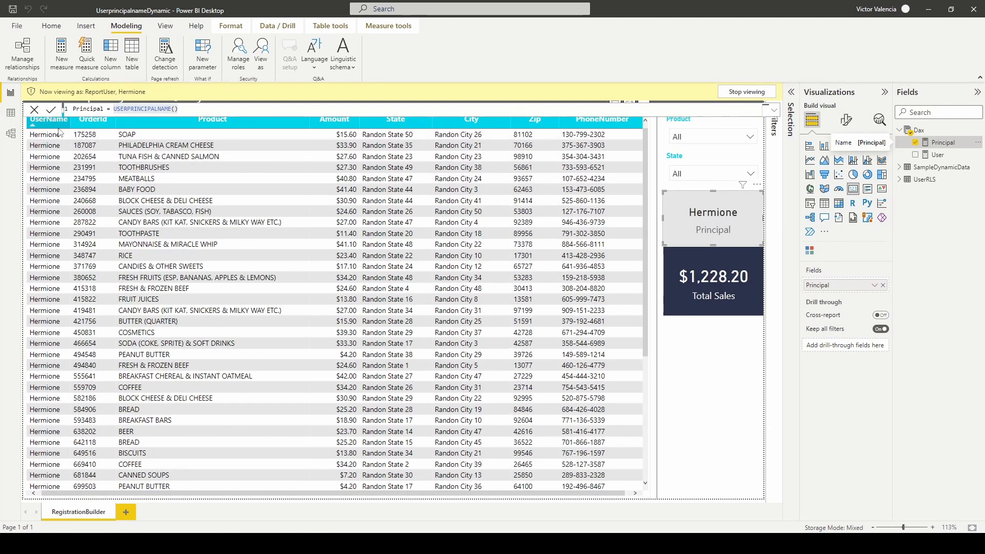
double_click(720, 385)
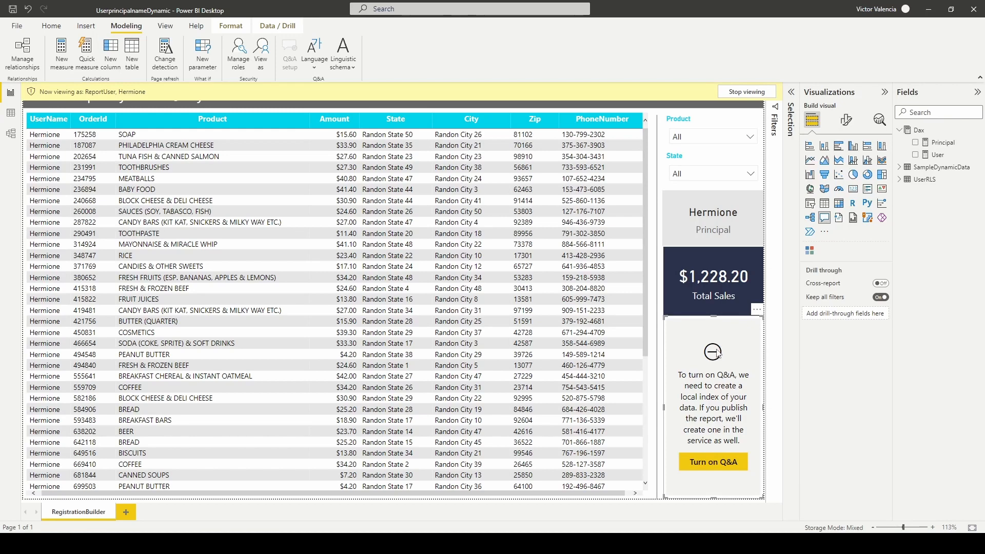
key("Delete")
Stop the role preview and move the SampleDynamicData table slightly closer to UserRLS in the model diagram
left_click(10, 133)
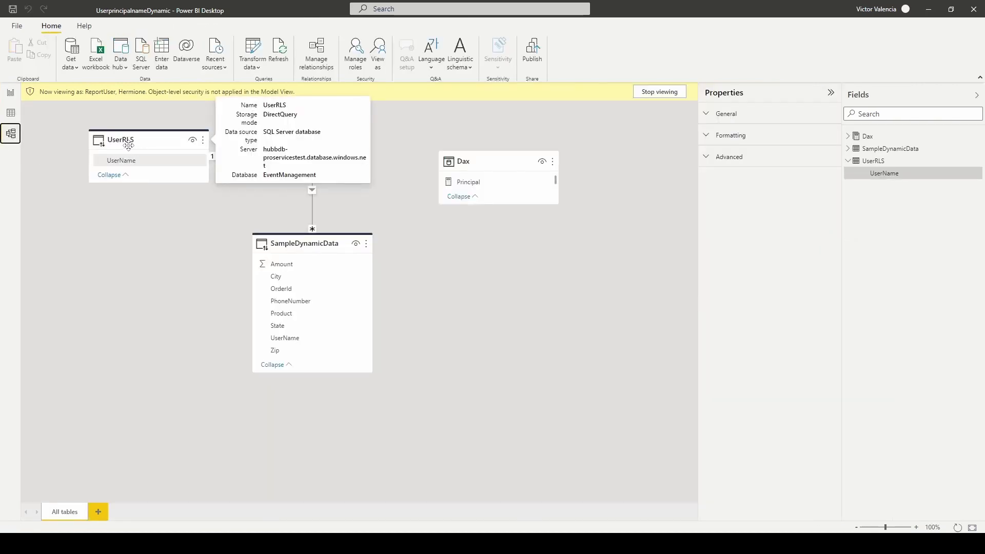
left_click(477, 362)
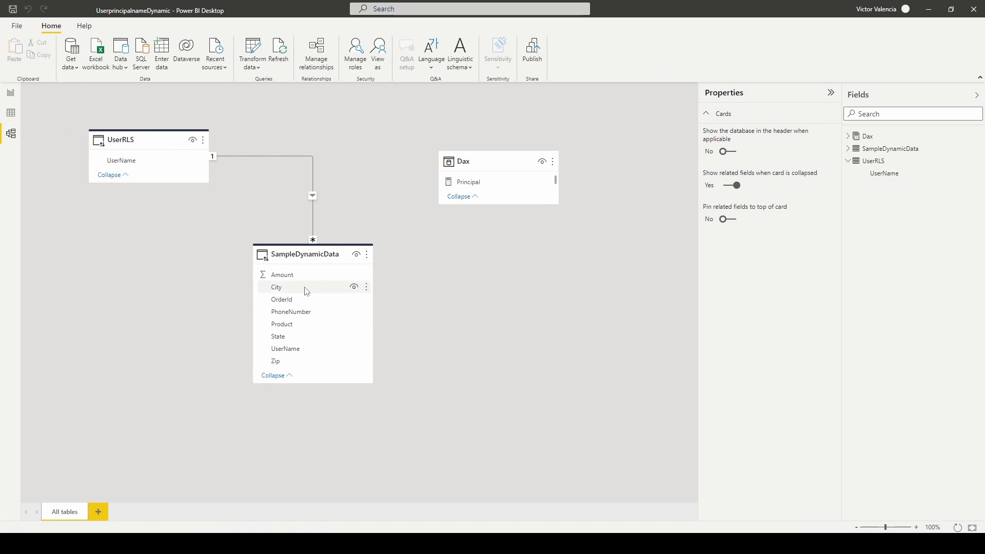
mouse_move(122, 140)
left_click_drag(297, 253, 274, 247)
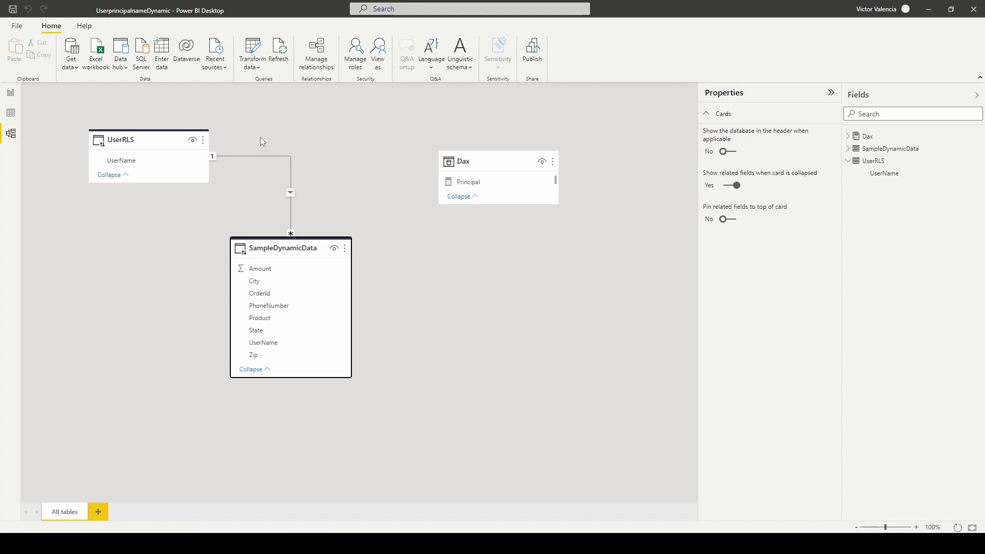
Recheck the userprincipalname() part of the ReportUser role's UserRLS filter and close the role settings without saving
left_click(368, 67)
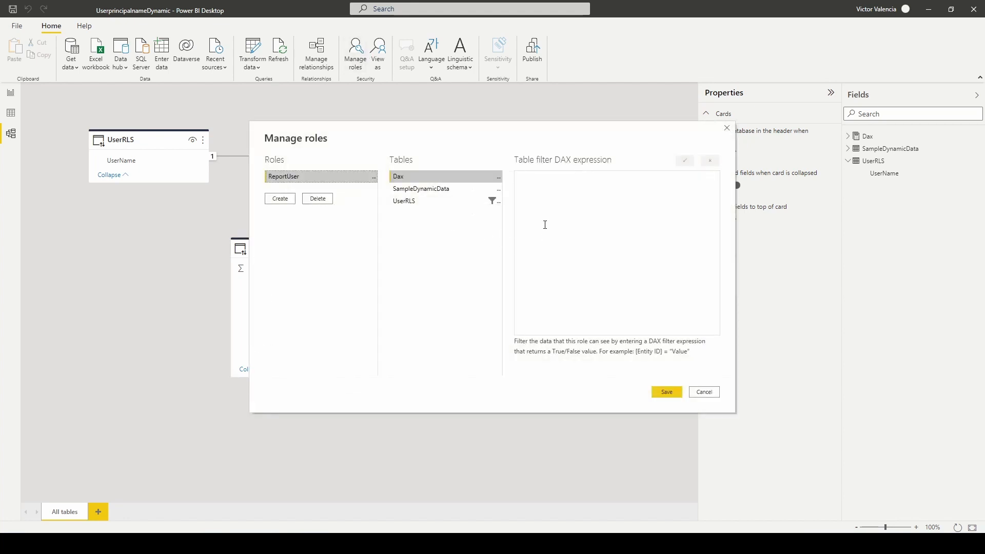
left_click(436, 200)
double_click(591, 180)
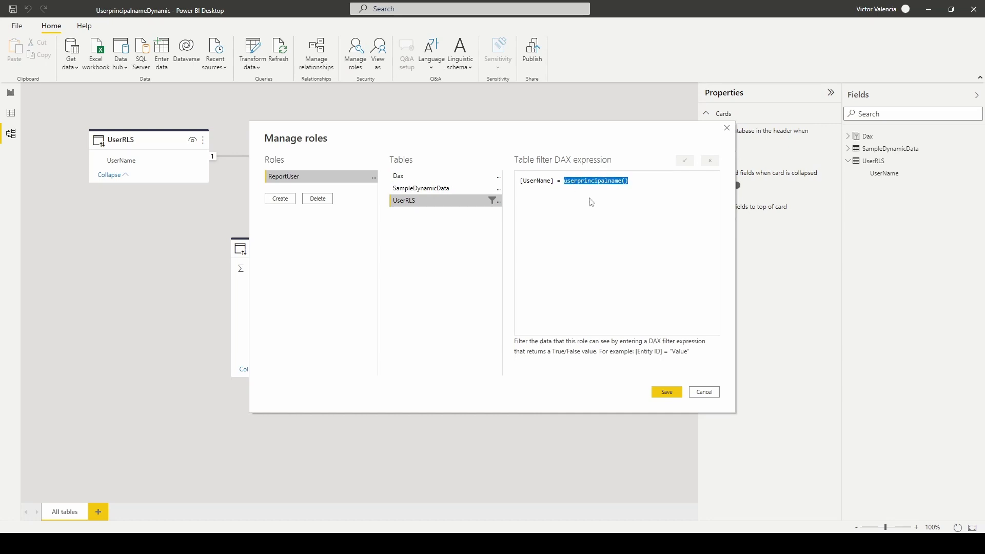
left_click(704, 393)
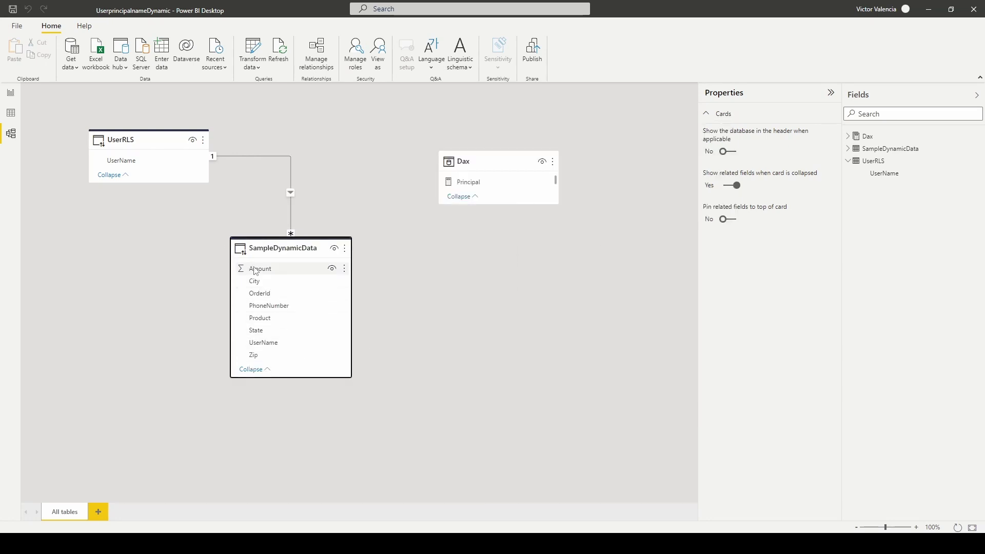
Delete the relationship between the UserRLS and SampleDynamicData tables
left_click(187, 252)
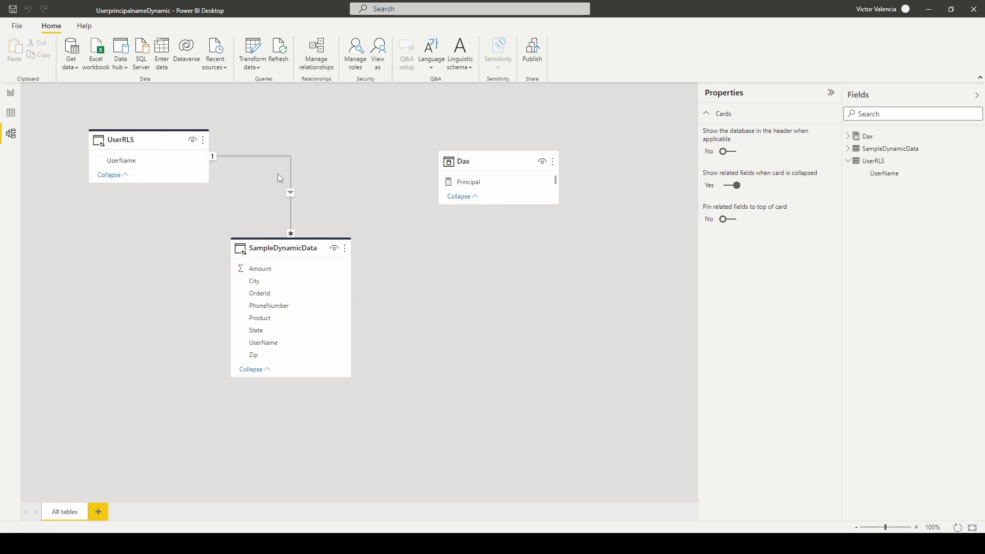
right_click(280, 157)
left_click(310, 165)
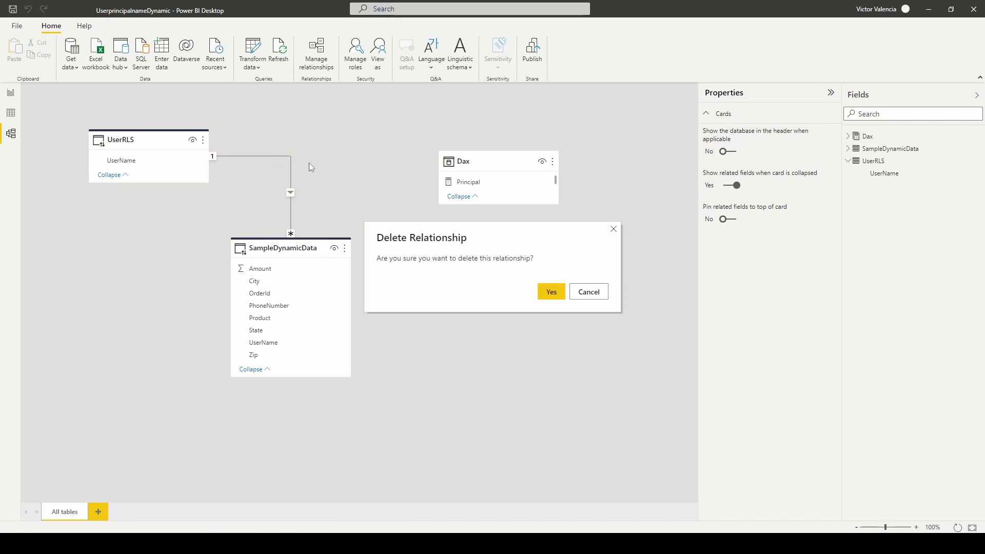
left_click(550, 291)
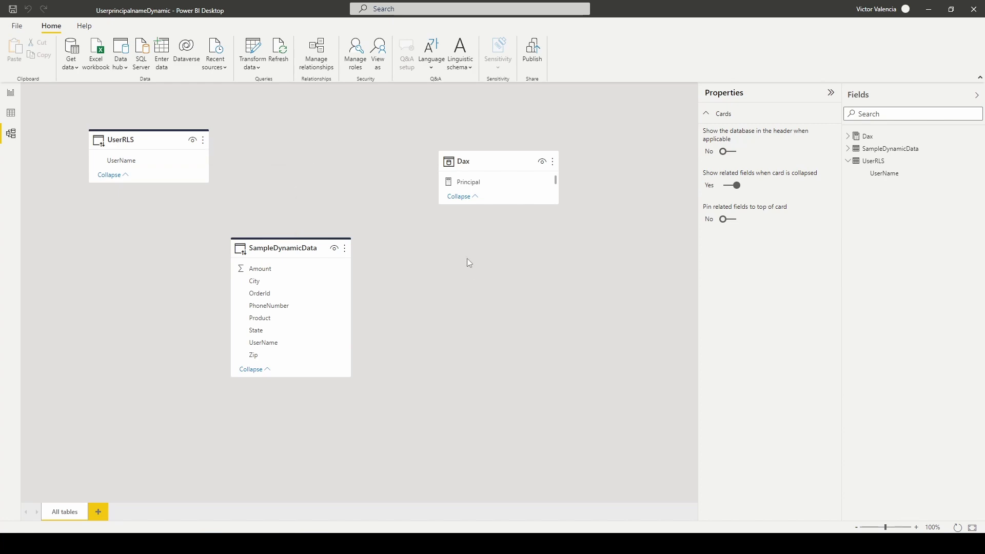
Preview the report without the relationship, using the ReportUser role and the first test username
left_click(11, 94)
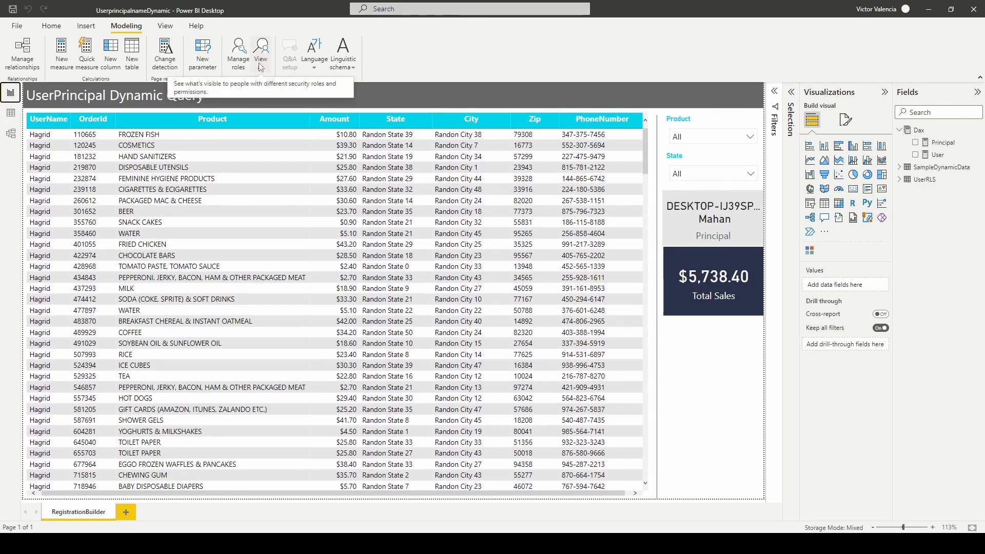
left_click(724, 221)
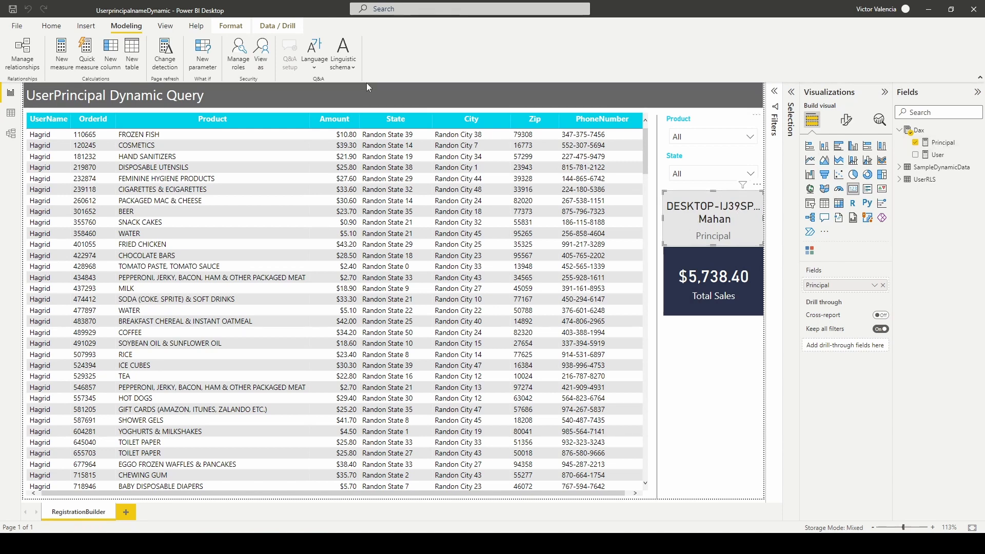
left_click(431, 233)
left_click(424, 218)
left_click(495, 219)
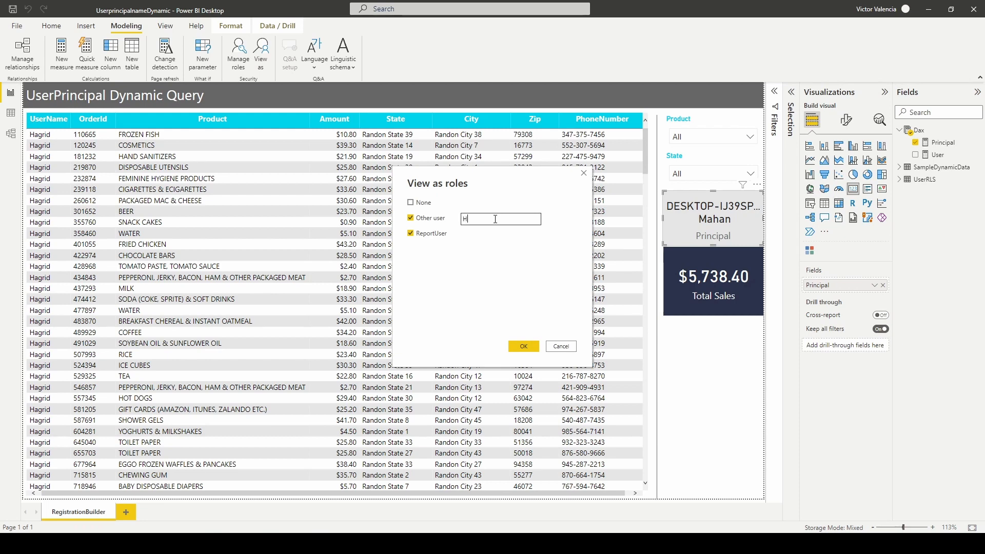
type("Harry")
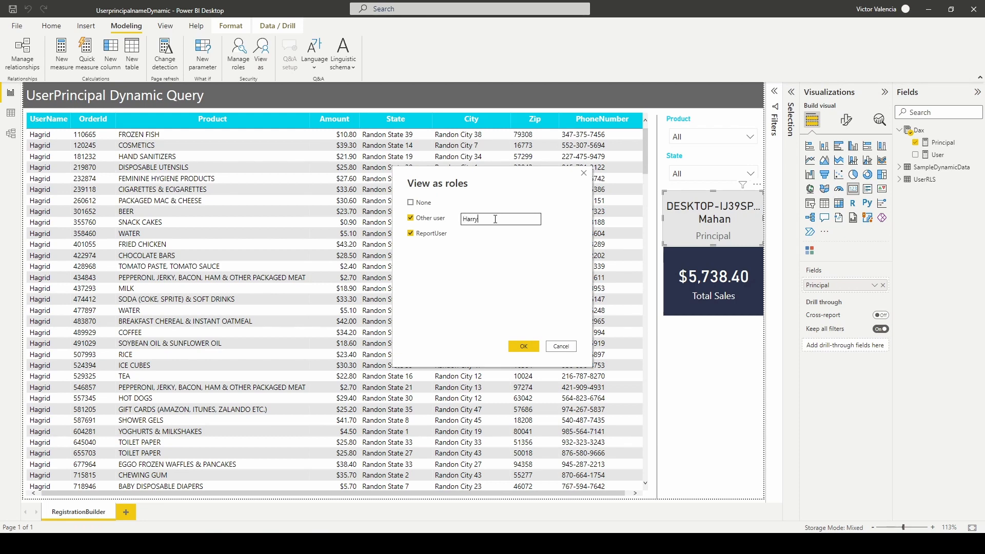
left_click(524, 347)
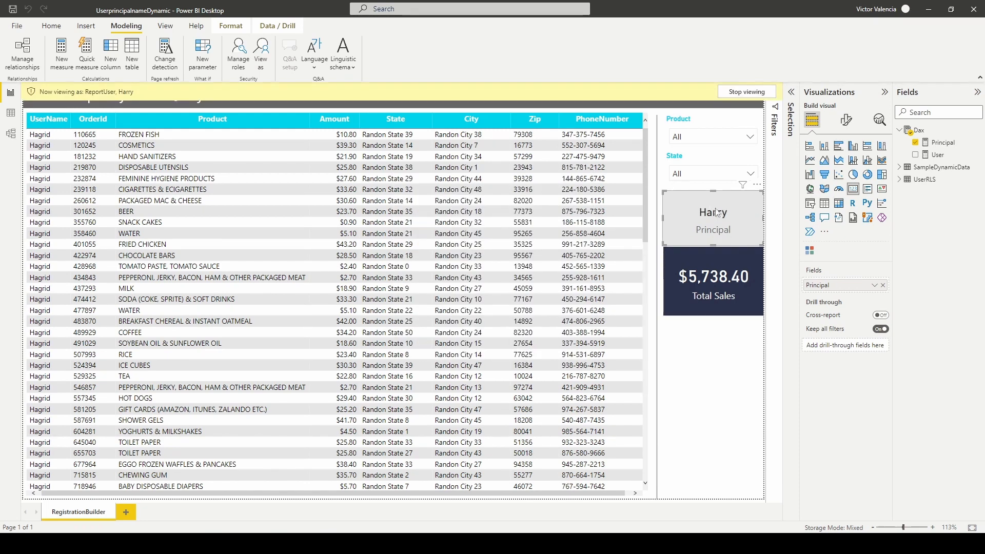
Look through the usernames in the sales table and stop the role preview
scroll(103, 201, "down", 10)
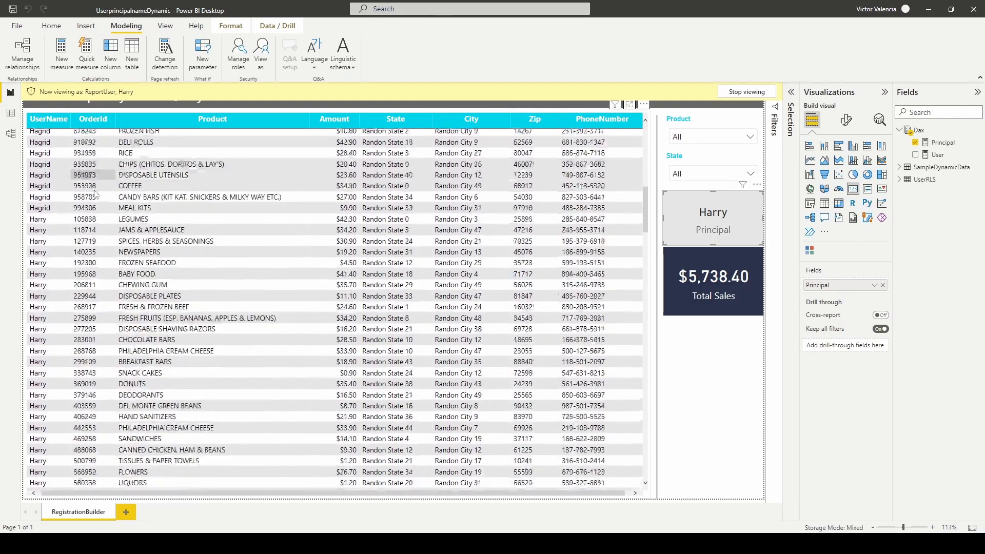
scroll(103, 200, "down", 15)
scroll(252, 220, "up", 20)
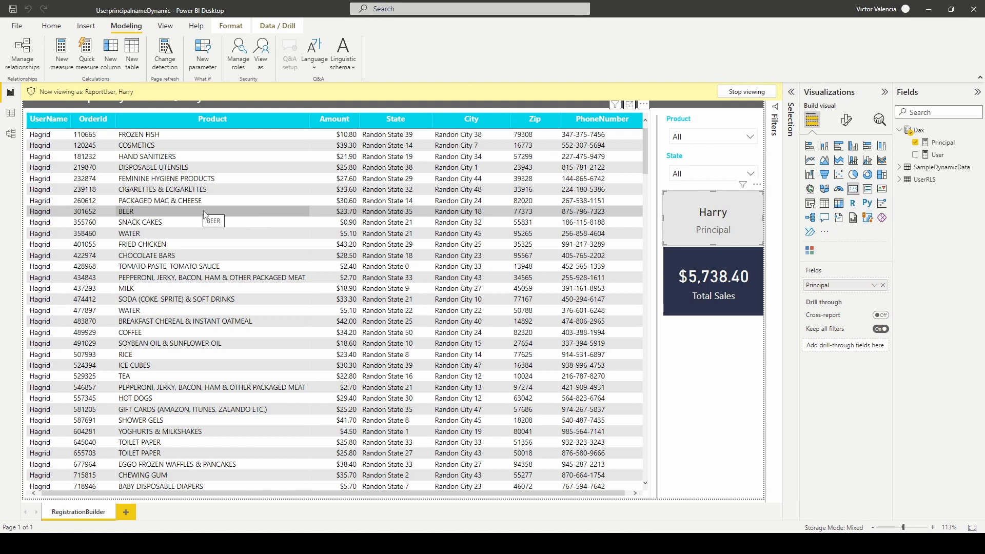
left_click(747, 92)
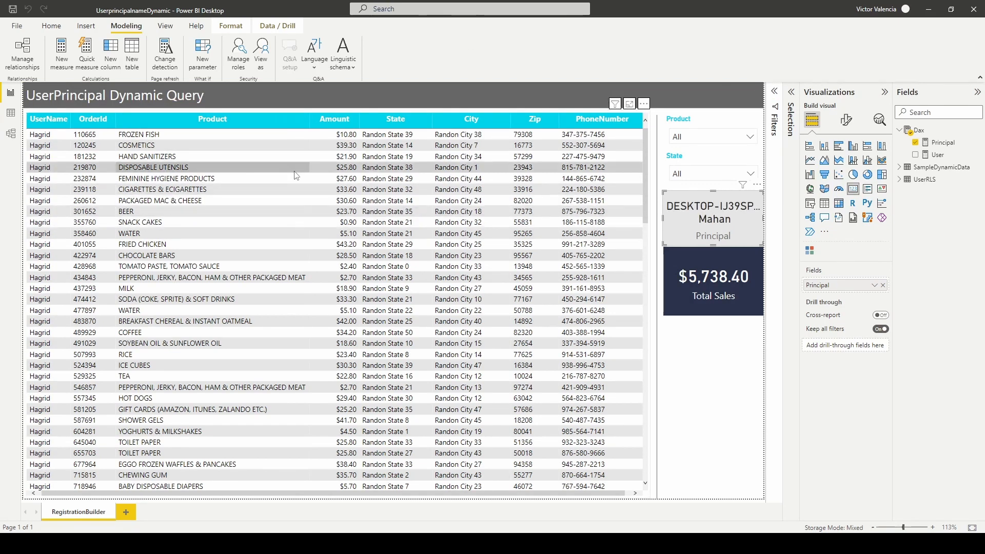
In the Power Query Editor, start a new query parameter and name it UserNameParameter
left_click(62, 30)
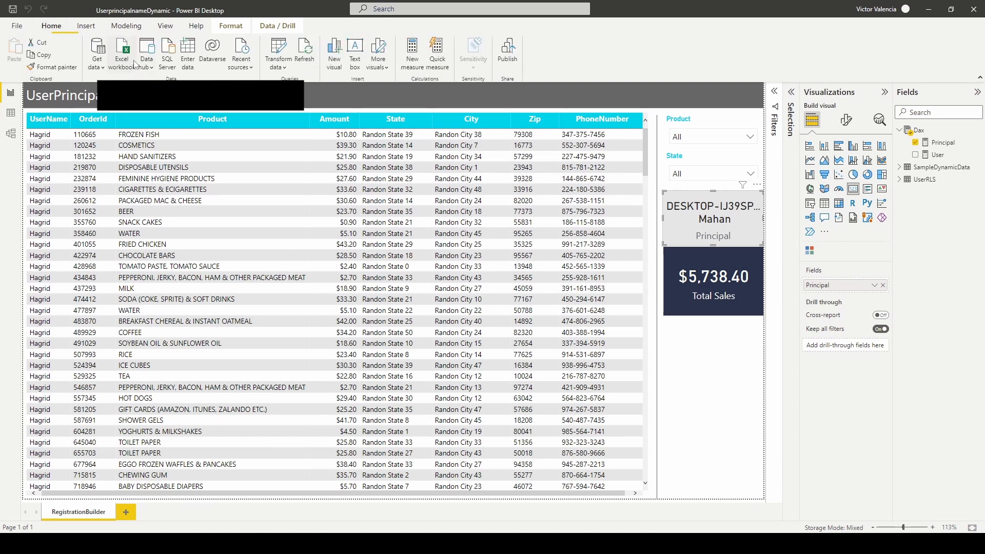
left_click(279, 64)
left_click(314, 84)
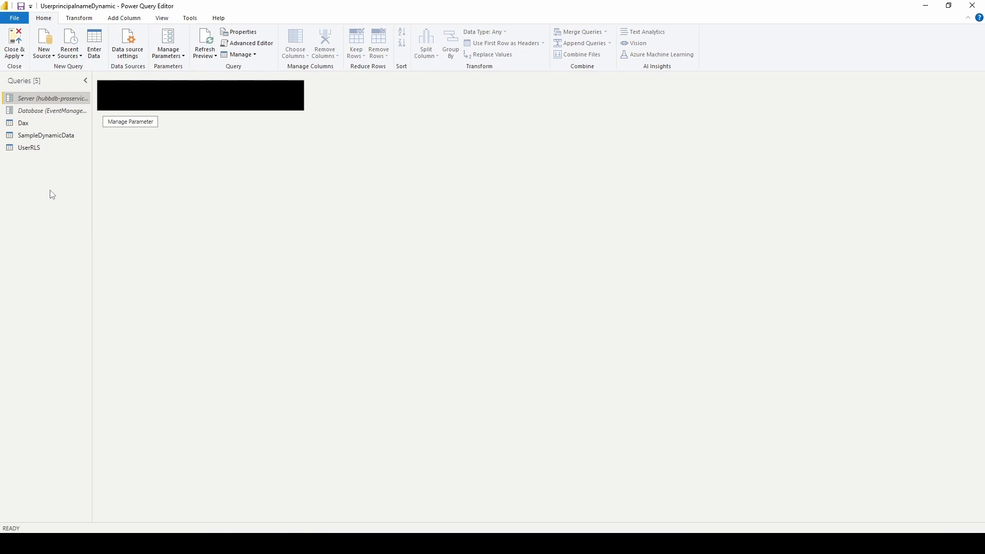
right_click(52, 192)
left_click(117, 226)
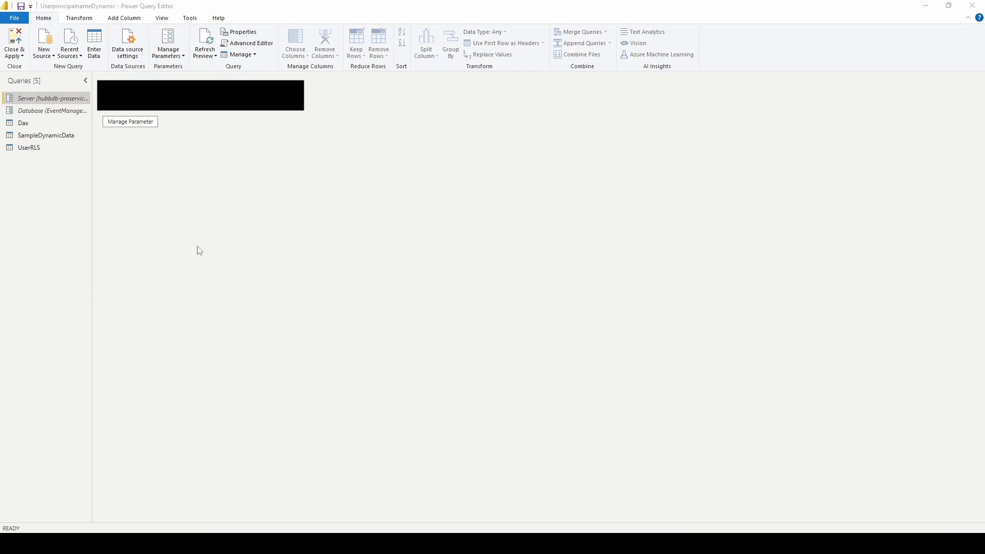
left_click_drag(502, 115, 263, 130)
left_click_drag(290, 161, 229, 160)
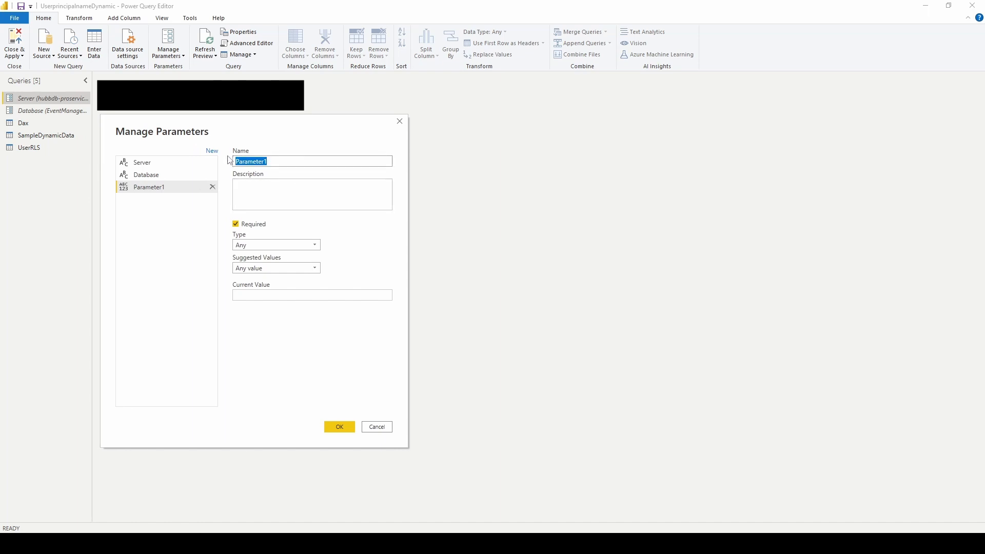
type("rNa")
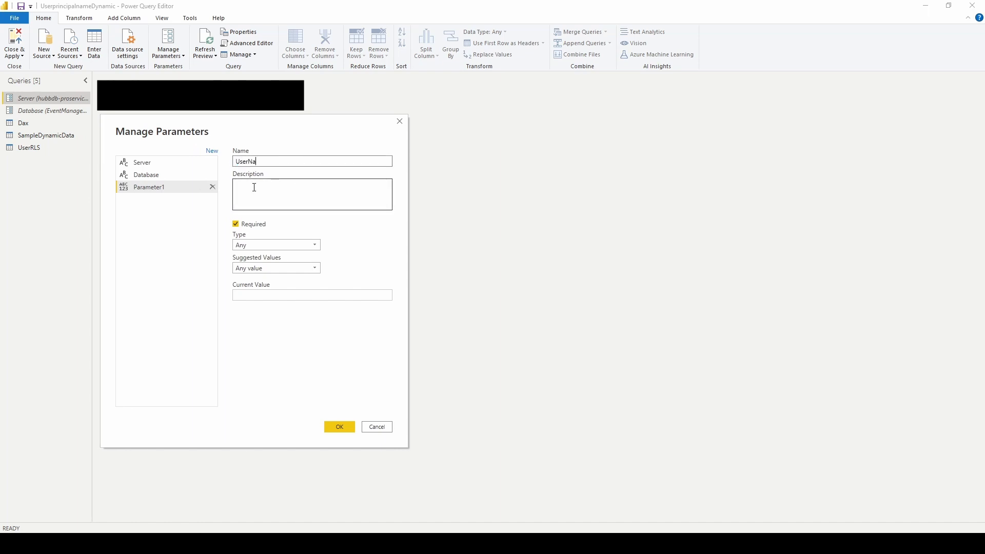
type("mePara")
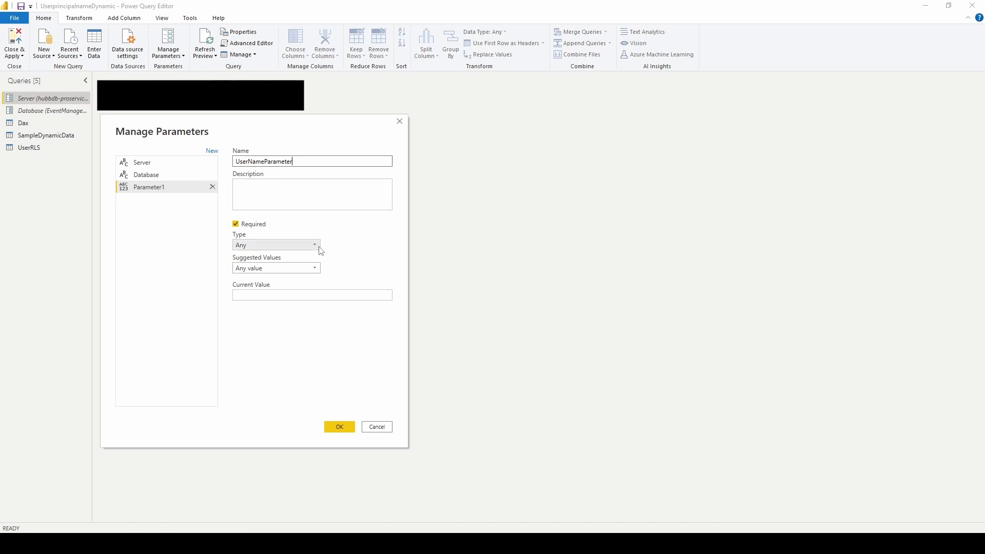
Set the new parameter's type to Text and its current value to Nobody, and create it
left_click(314, 245)
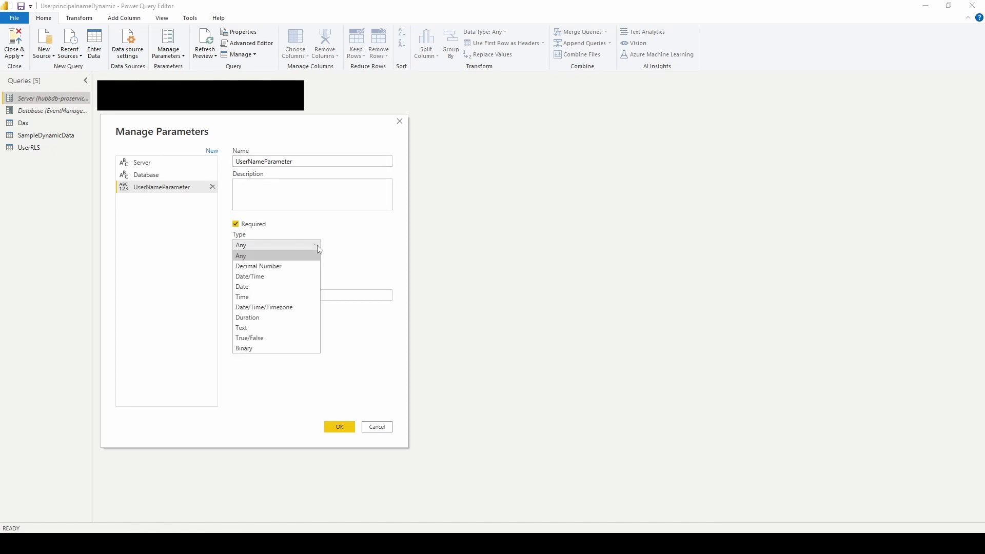
left_click(256, 328)
left_click(270, 297)
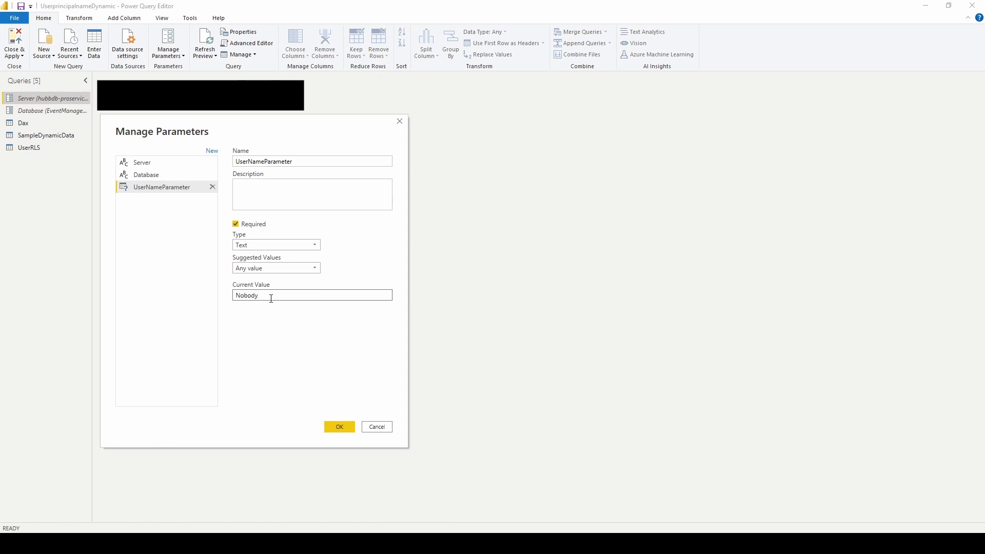
left_click(345, 429)
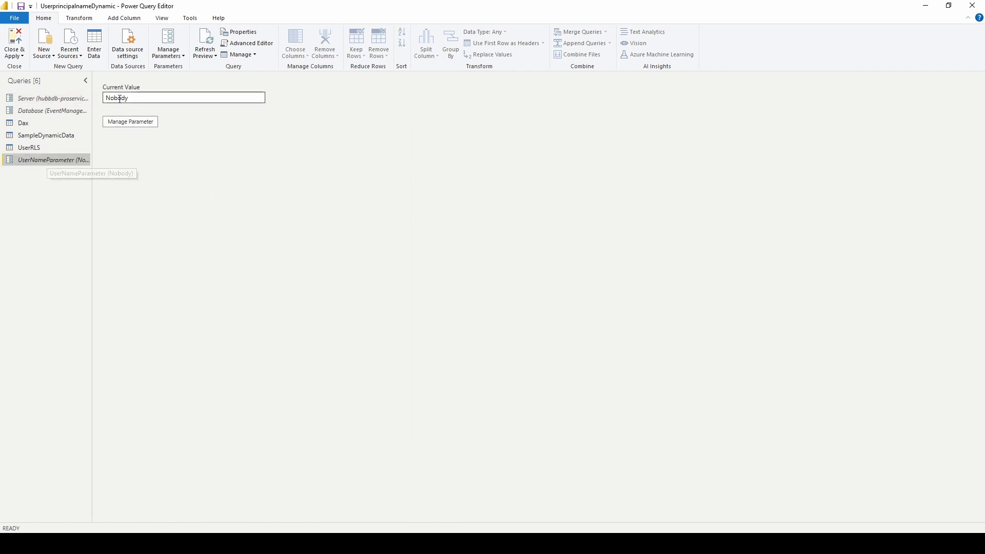
Filter the UserName column of the SampleDynamicData query to keep only the third listed username
left_click(40, 146)
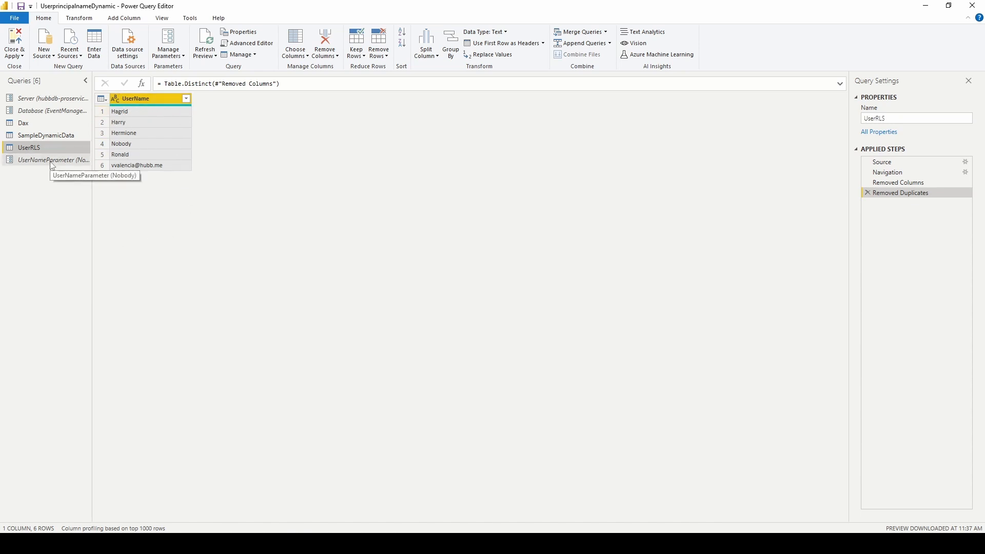
left_click(59, 136)
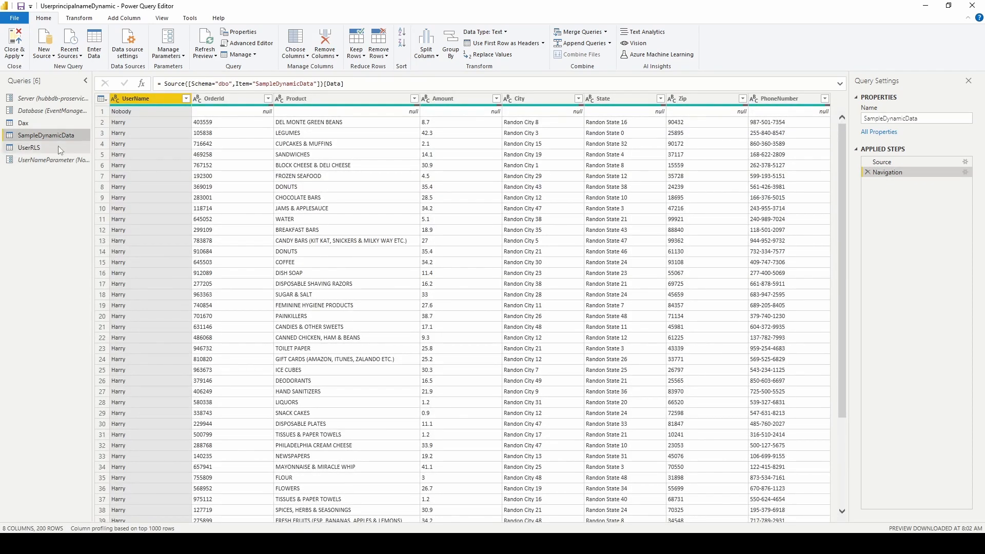
left_click(186, 99)
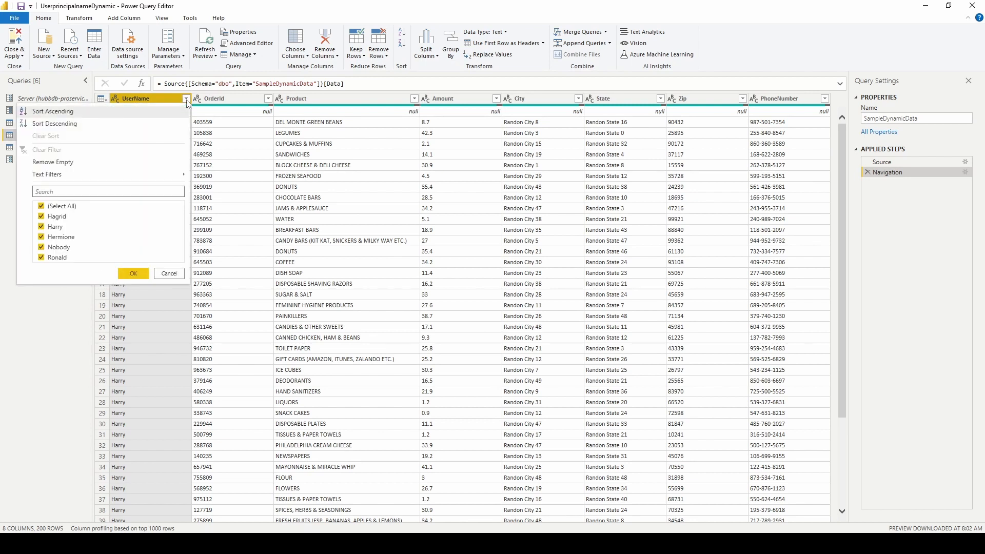
left_click(42, 207)
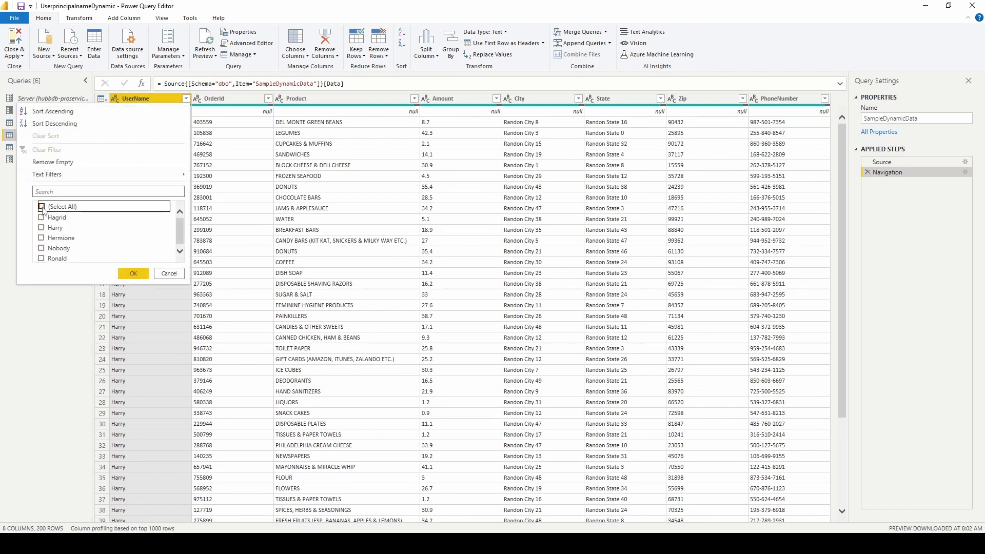
left_click(41, 238)
left_click(133, 274)
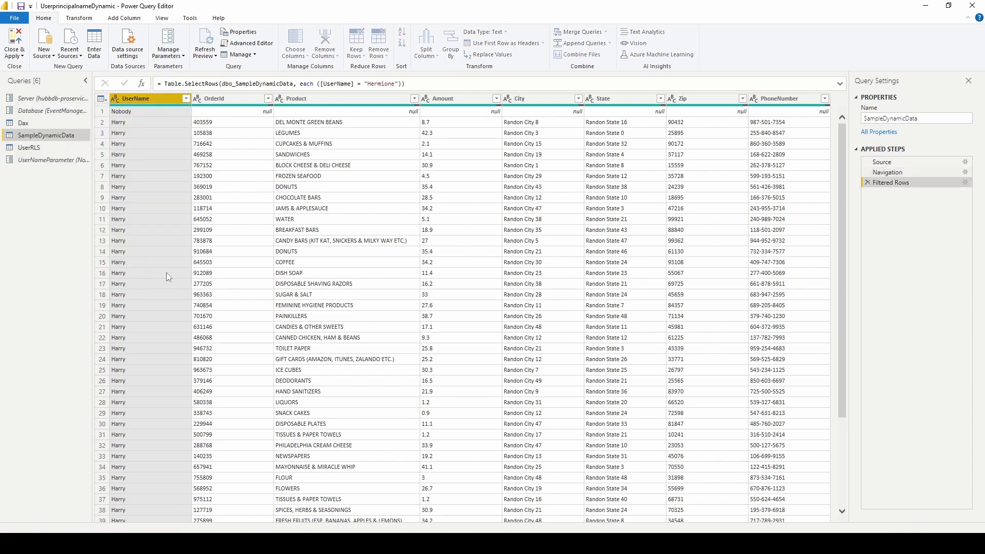
Examine the Filtered Rows line in the SampleDynamicData query's full M code and close the code without changes
left_click(259, 45)
left_click_drag(534, 67, 396, 67)
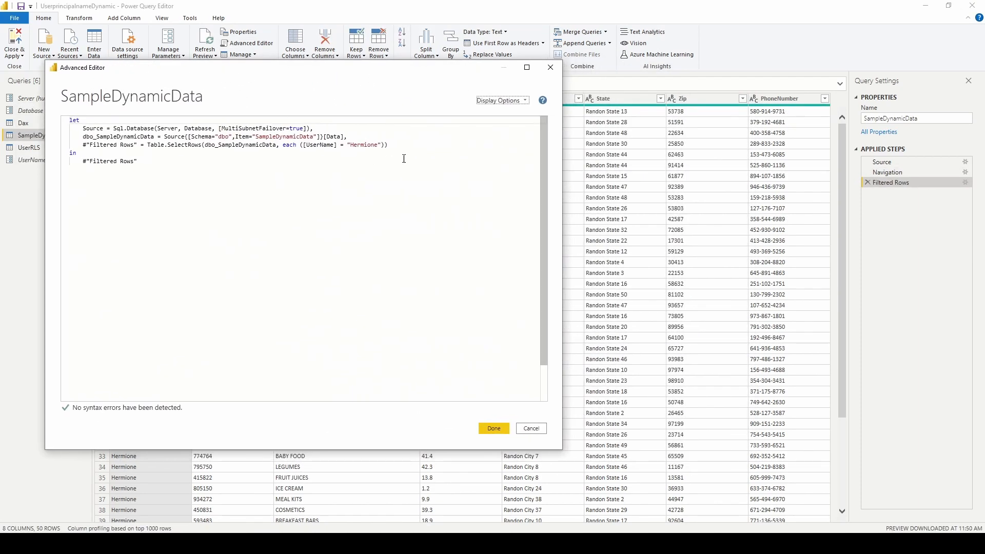
left_click_drag(398, 145, 72, 144)
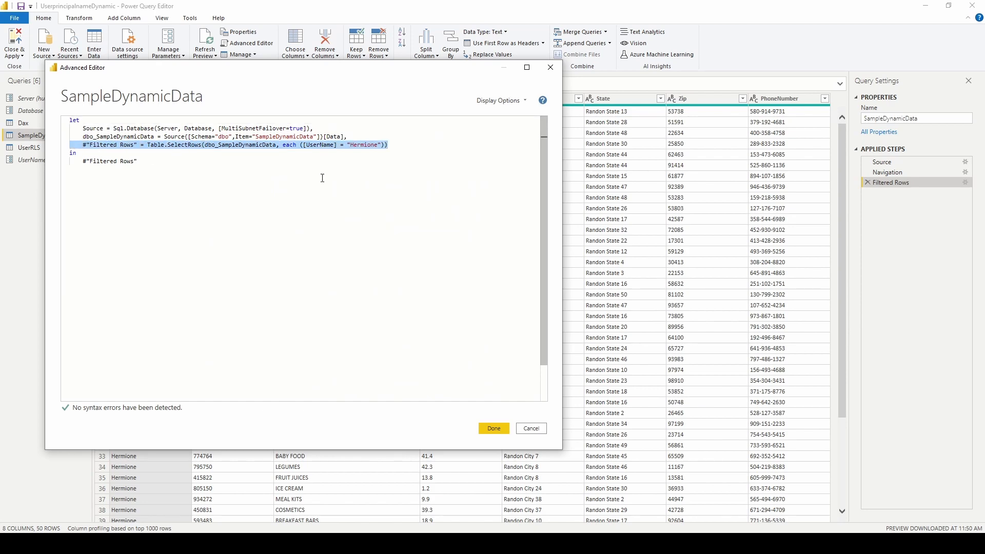
left_click(541, 431)
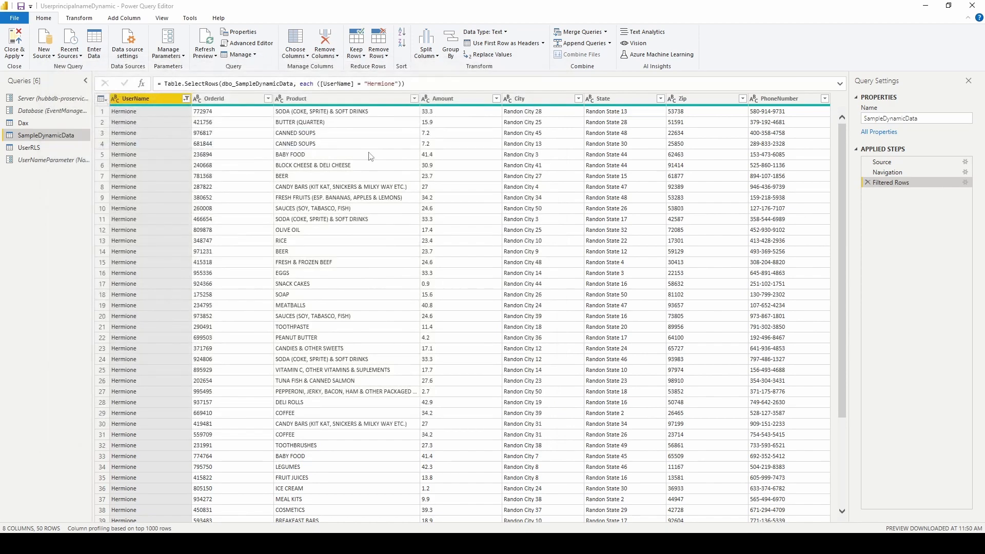
Replace the hard-coded username in the SampleDynamicData Filtered Rows formula with UserNameParameter
left_click_drag(366, 84, 398, 85)
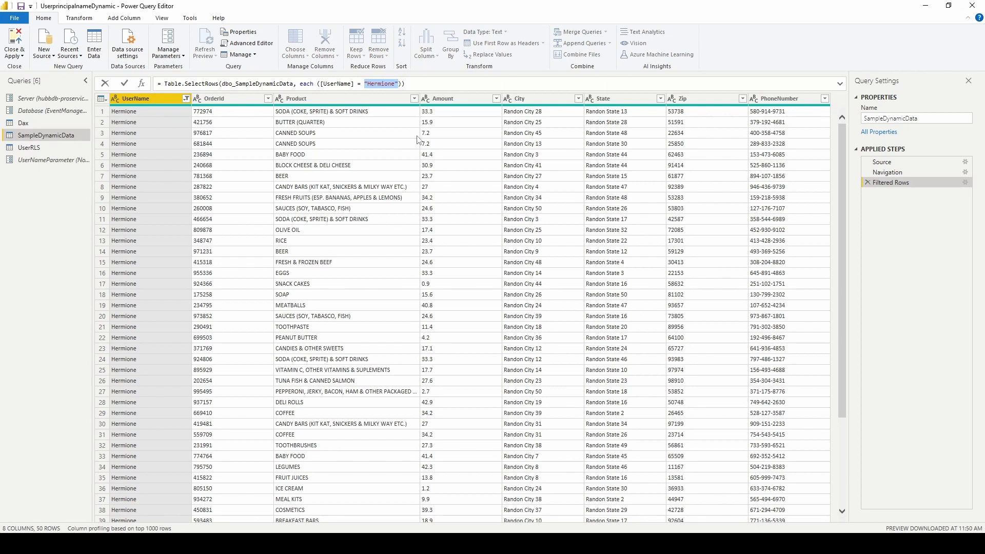
type("UserN")
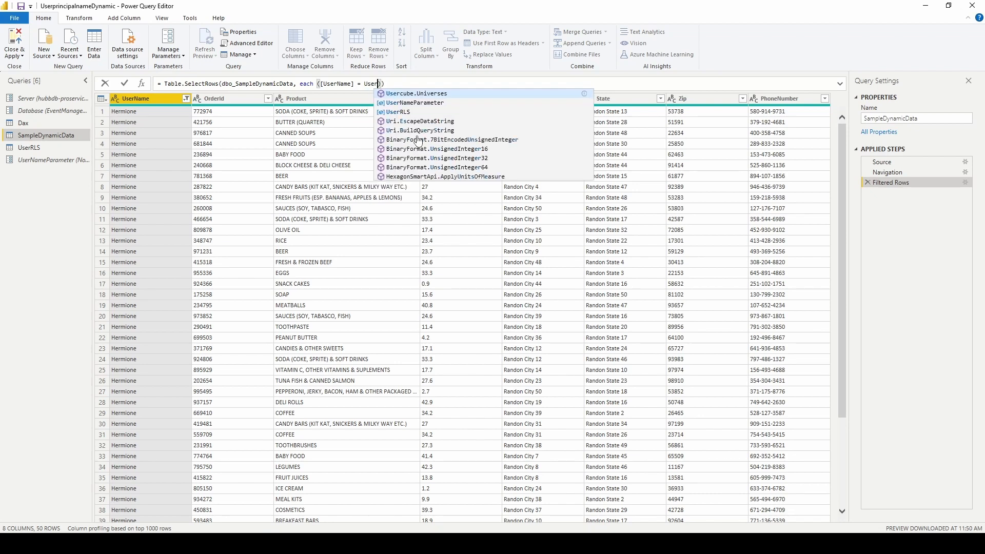
key("Tab")
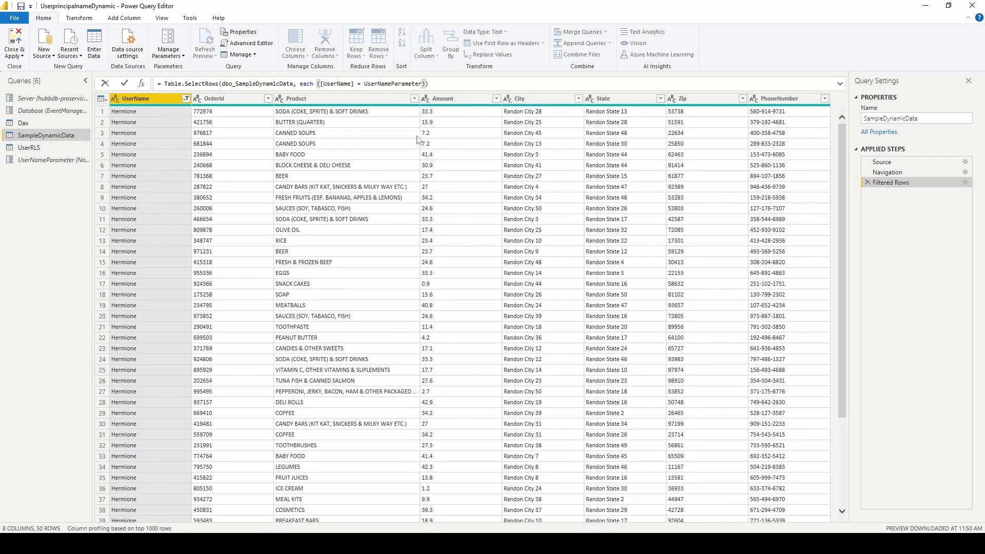
key("Return")
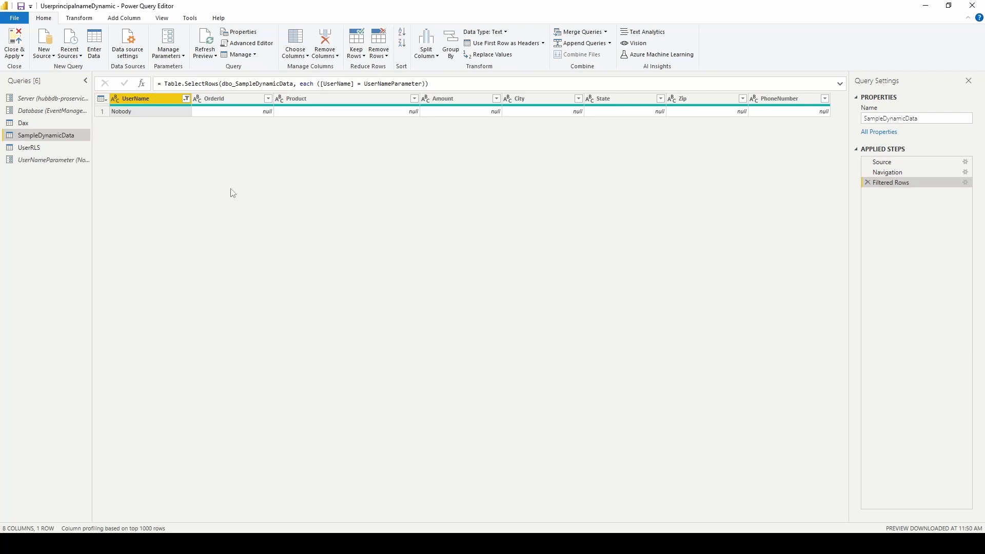
Compare the parameter's current value with the filtered SampleDynamicData rows, and apply the query changes to the report
left_click(72, 160)
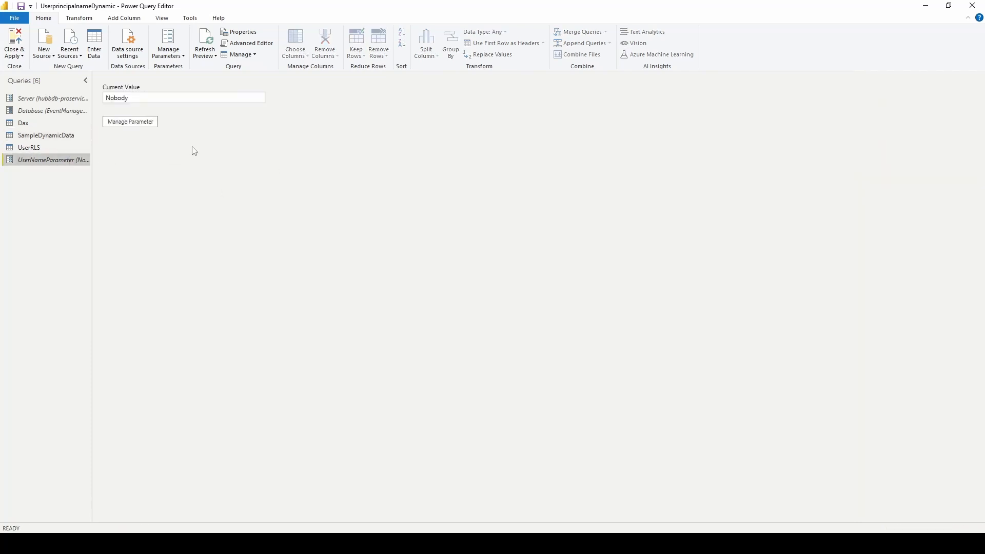
left_click(61, 136)
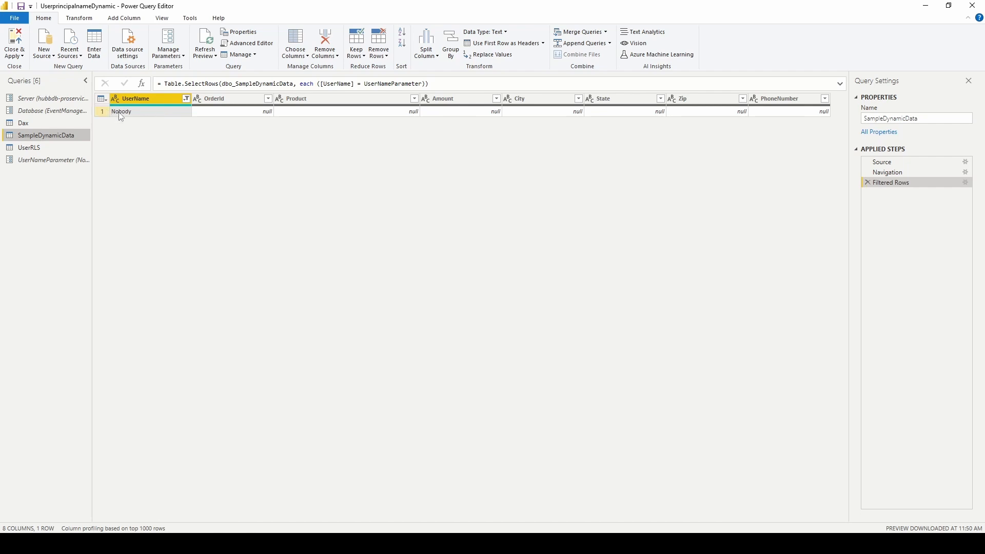
left_click(14, 37)
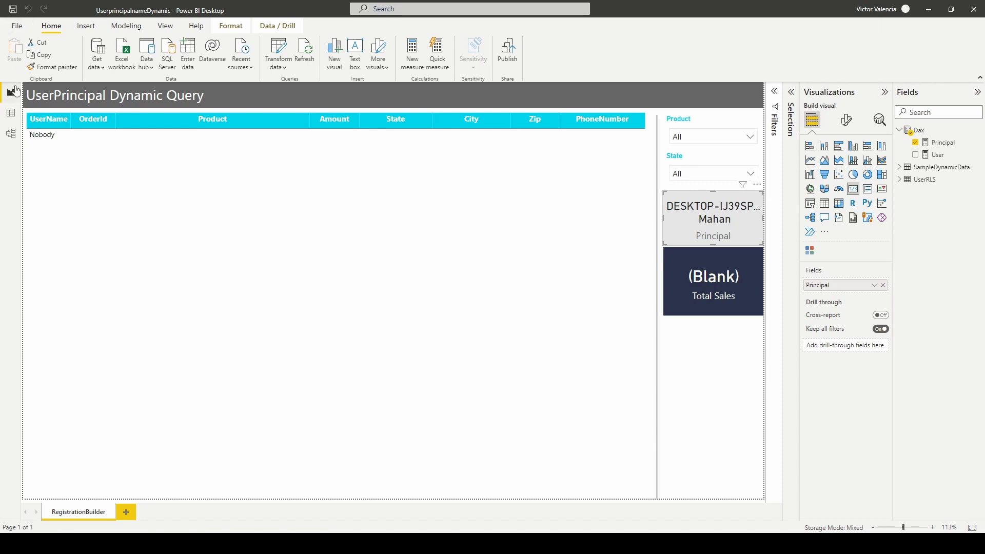
In the data model, bind the UserName field of the UserRLS table to UserNameParameter
left_click(11, 134)
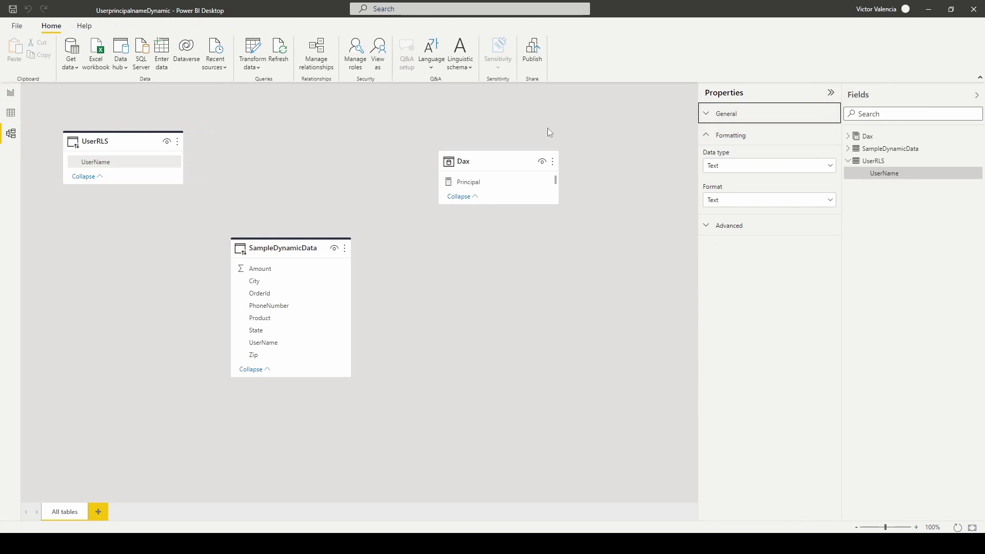
left_click(712, 137)
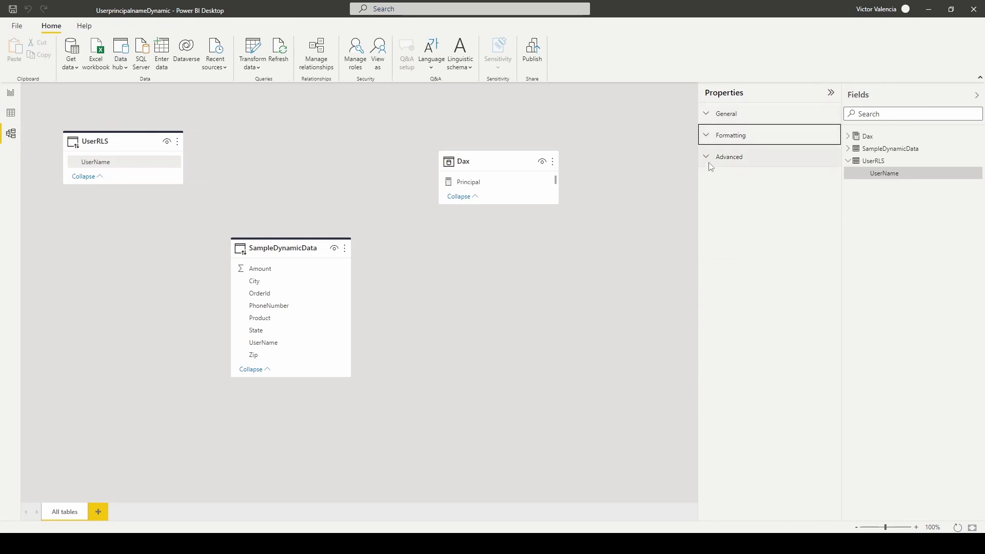
left_click(711, 159)
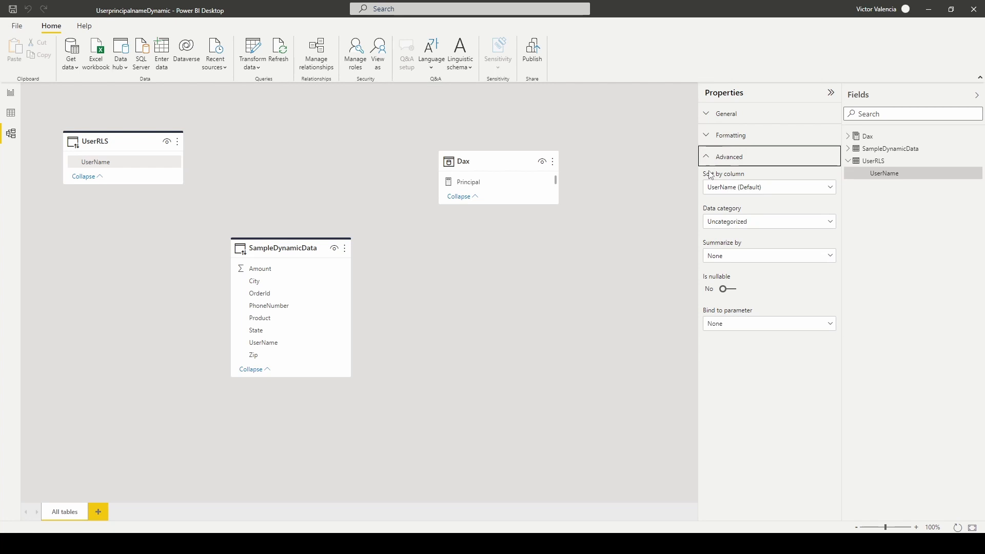
left_click(738, 322)
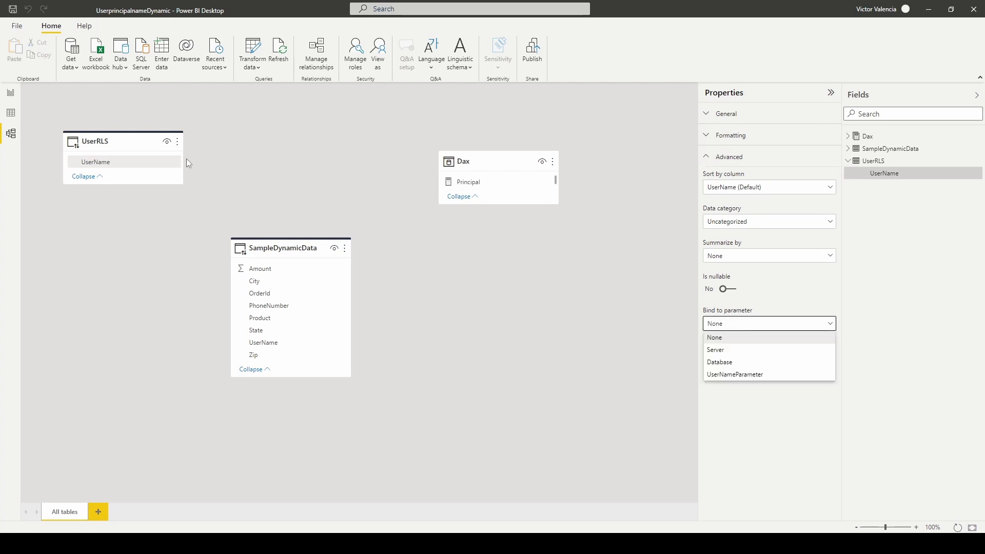
left_click(752, 375)
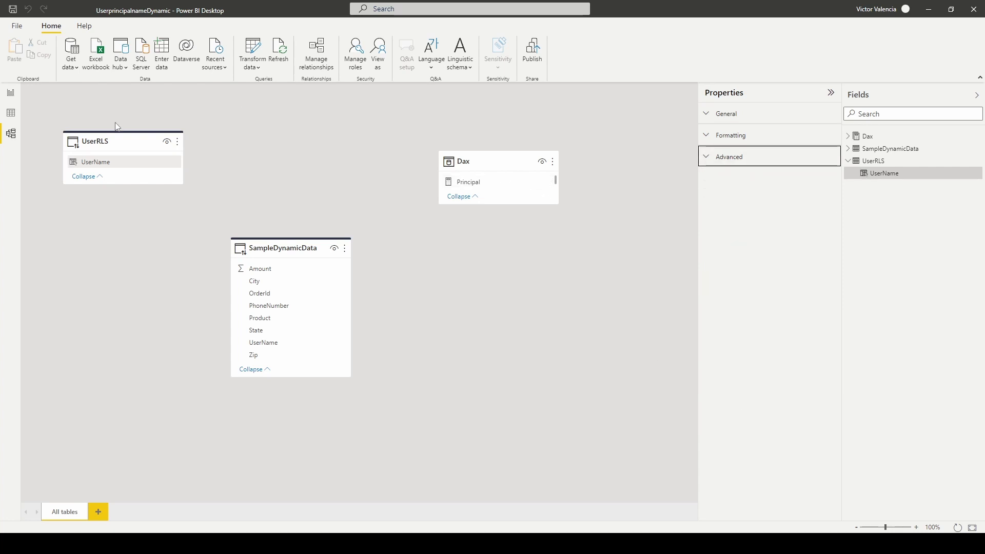
Recheck the [UserName] part of the ReportUser role's filter on UserRLS and close the role settings without saving
left_click(363, 62)
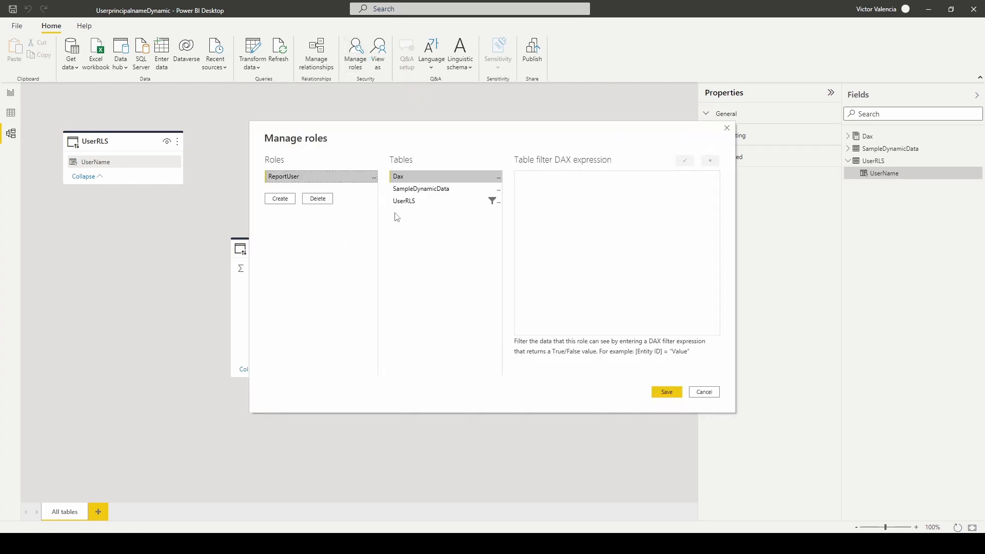
left_click(480, 204)
left_click_drag(642, 182, 547, 183)
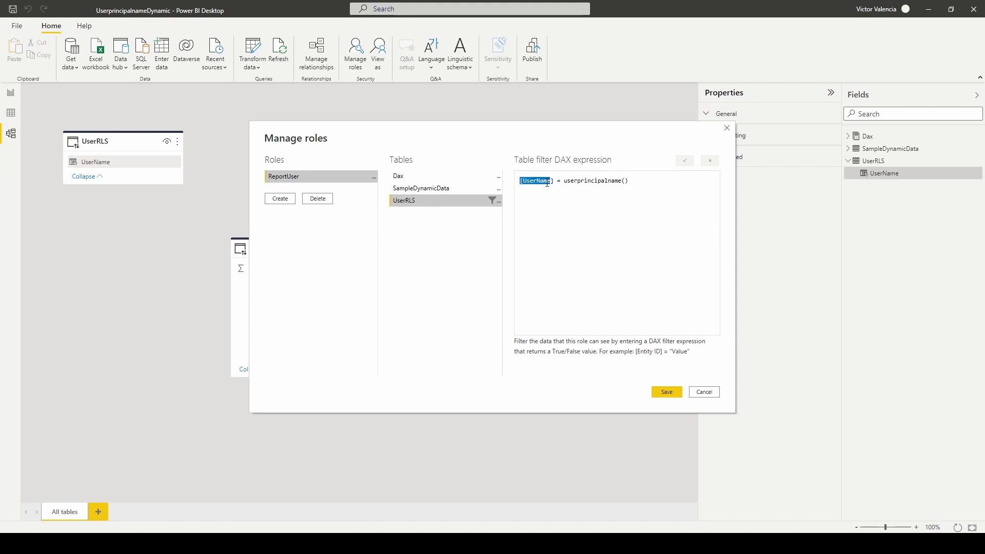
left_click(715, 392)
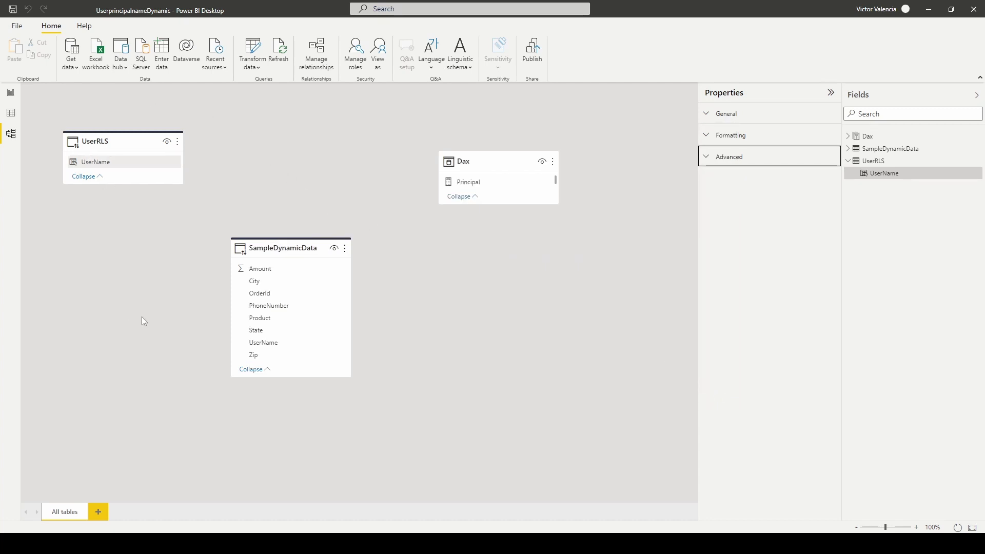
mouse_move(146, 142)
Add a slicer for the UserRLS table's UserName field to the report page, below the Total Sales card
left_click(11, 94)
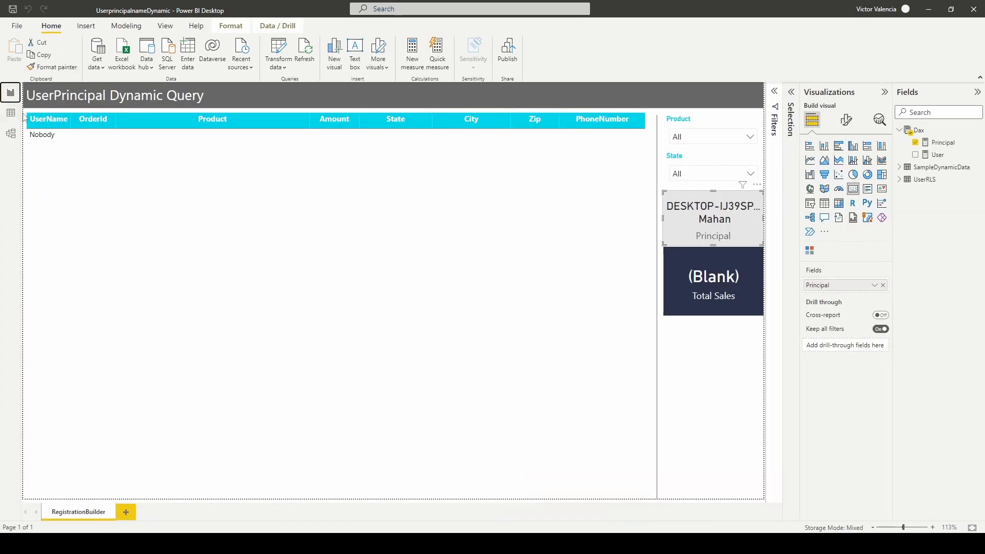
left_click(713, 379)
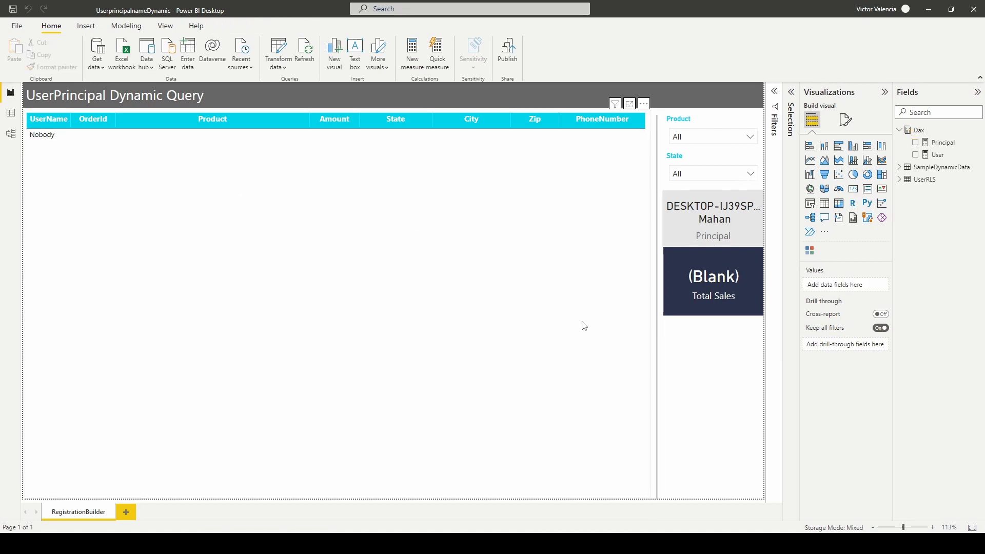
left_click(810, 204)
left_click(900, 130)
left_click(900, 155)
left_click_drag(953, 168, 893, 282)
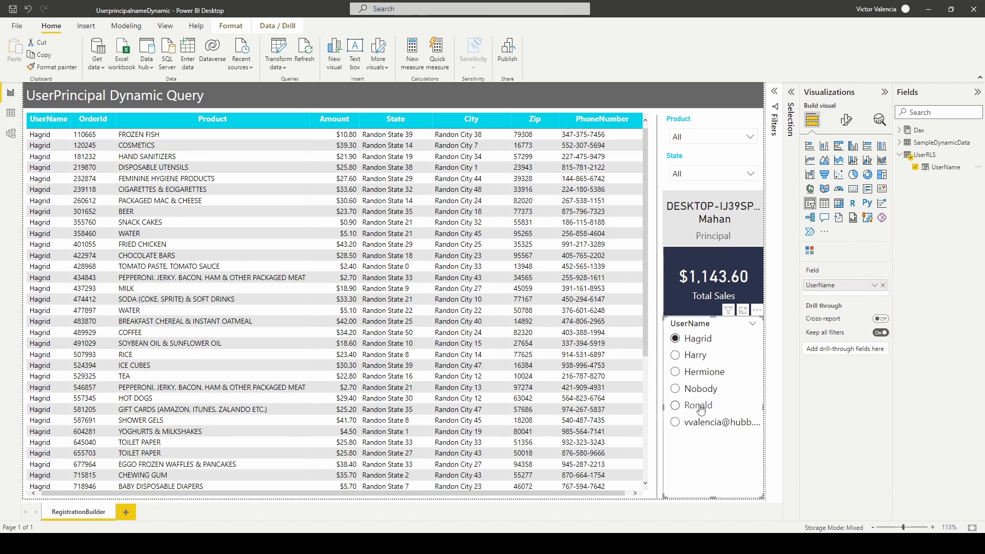
Check the table's filtering by selecting Hermione, Ronald and Harry one after another in the UserName slicer
left_click(704, 380)
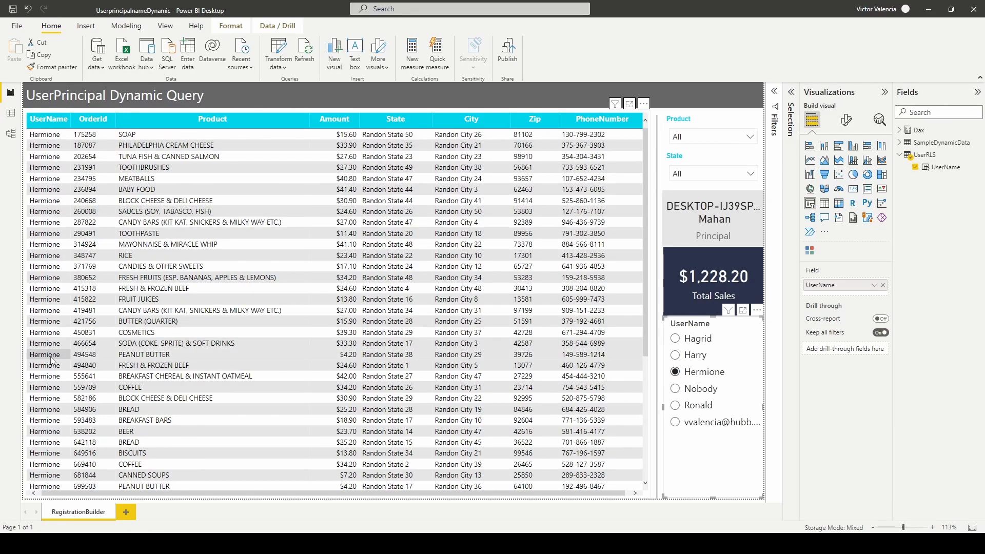
left_click(698, 408)
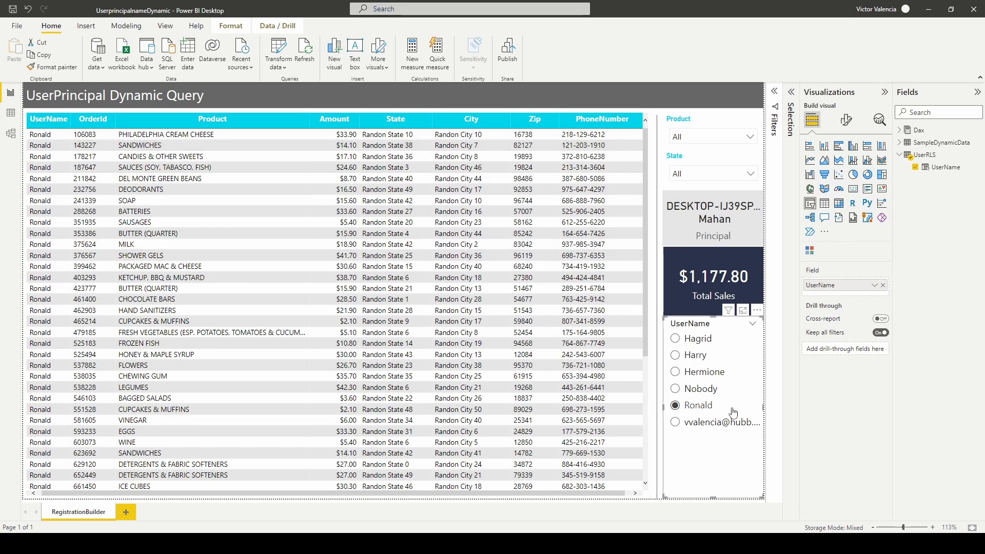
left_click(724, 488)
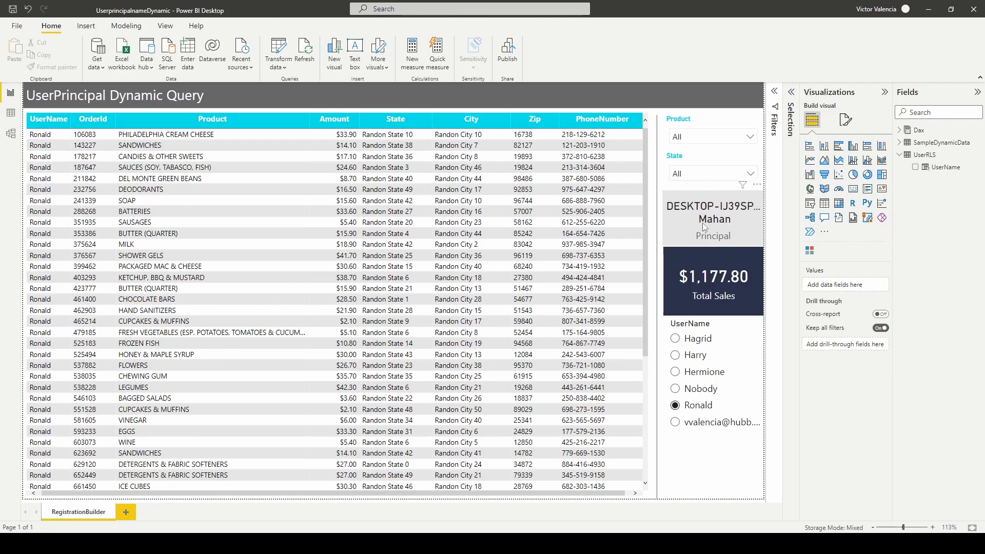
left_click(695, 361)
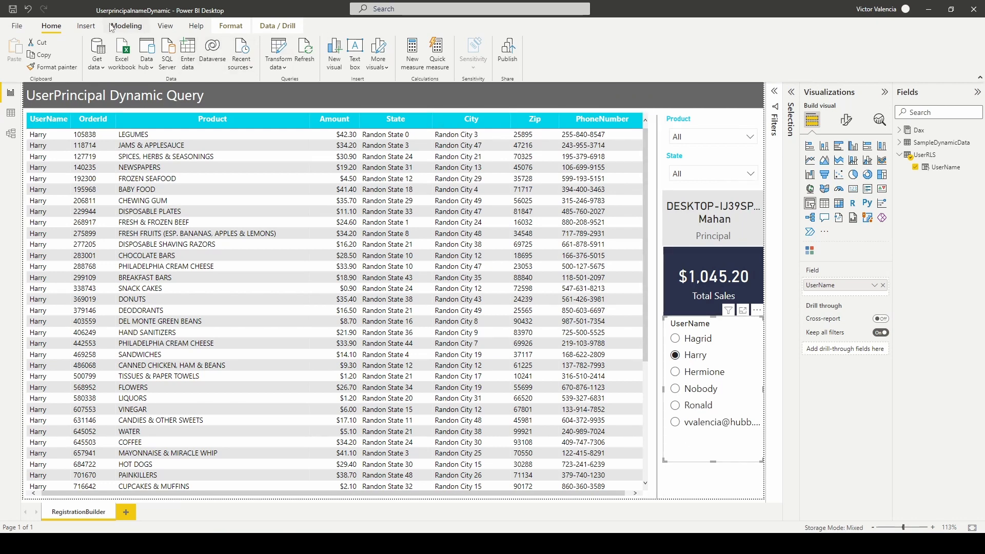
Test the report as other user Hagrid with the ReportUser role, select Hagrid in the UserName slicer, and stop viewing
left_click(126, 26)
left_click(262, 61)
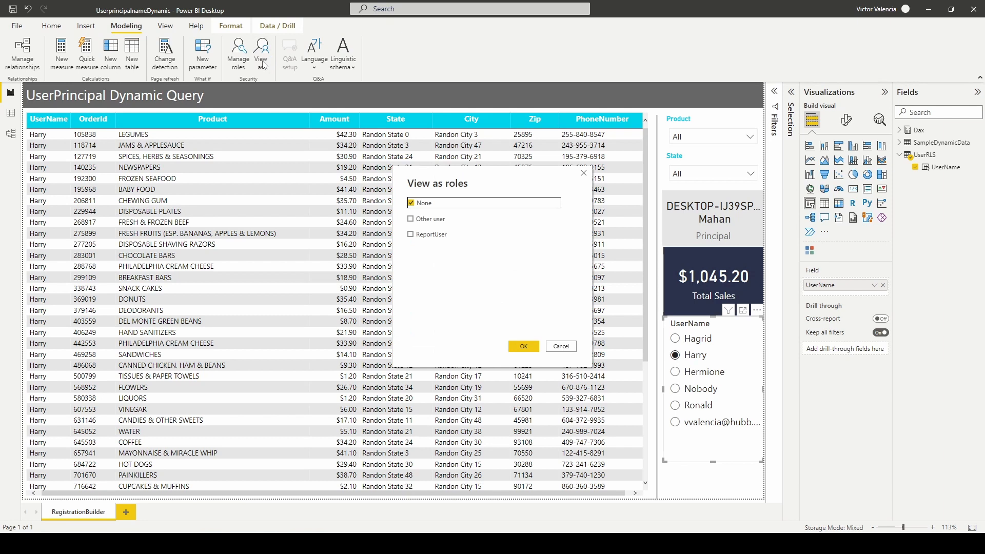
left_click(424, 218)
left_click(431, 234)
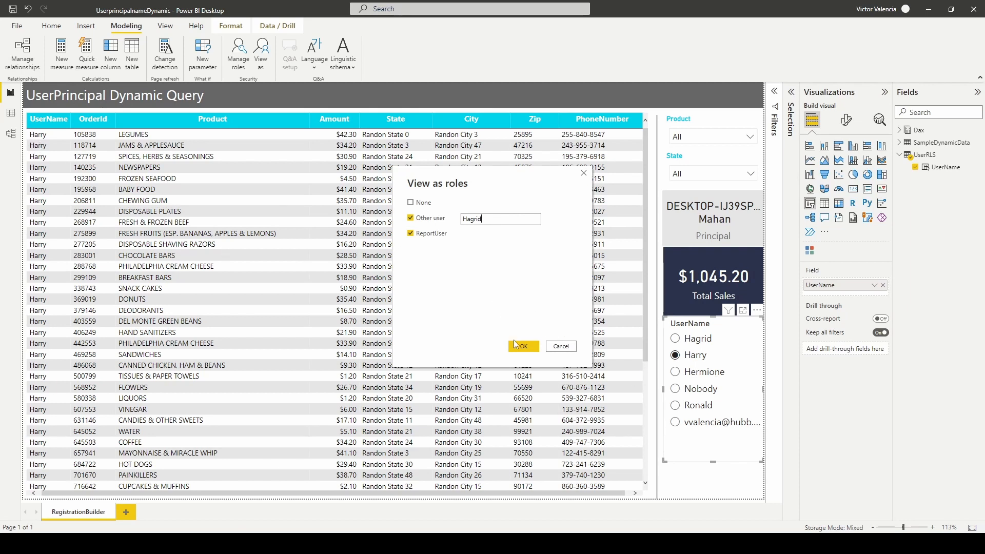
left_click(525, 348)
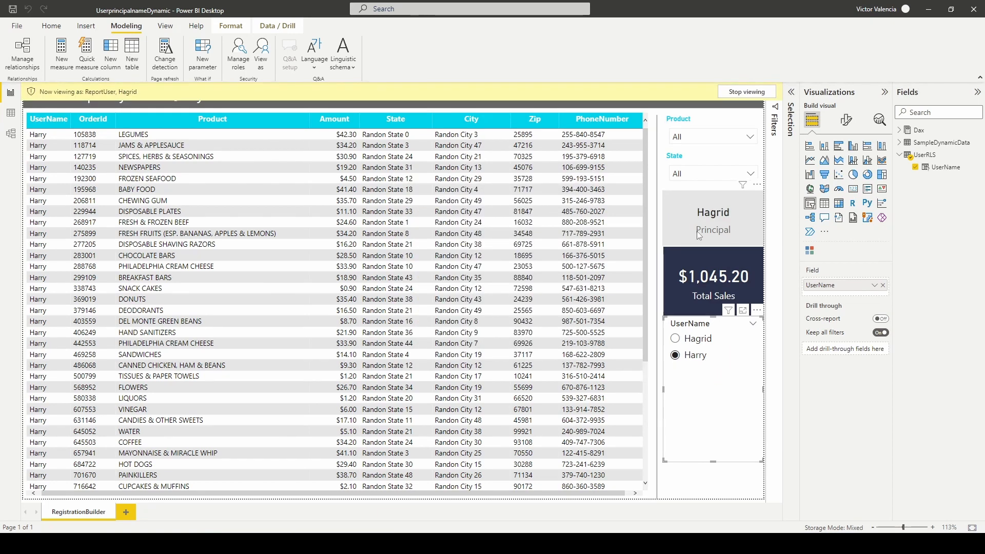
left_click(699, 342)
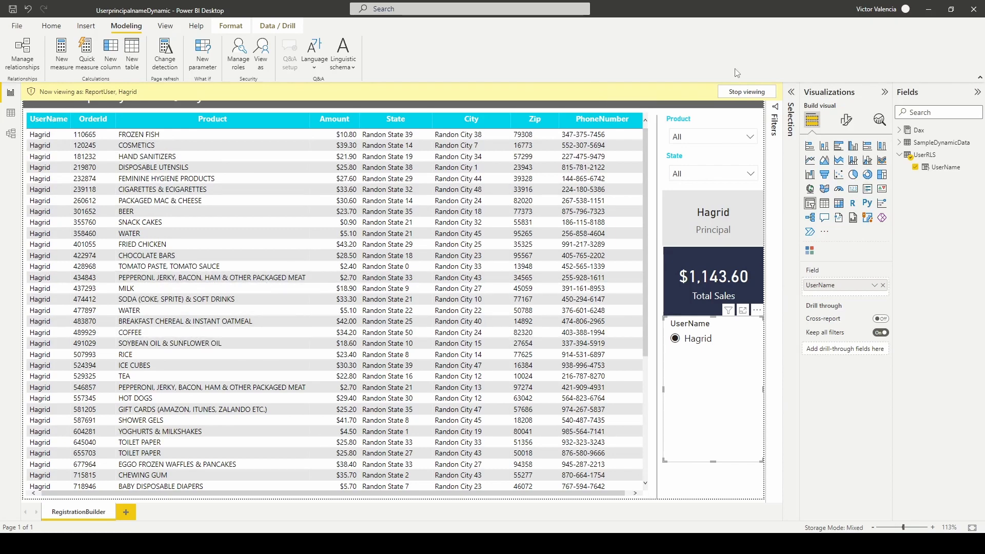
left_click(745, 93)
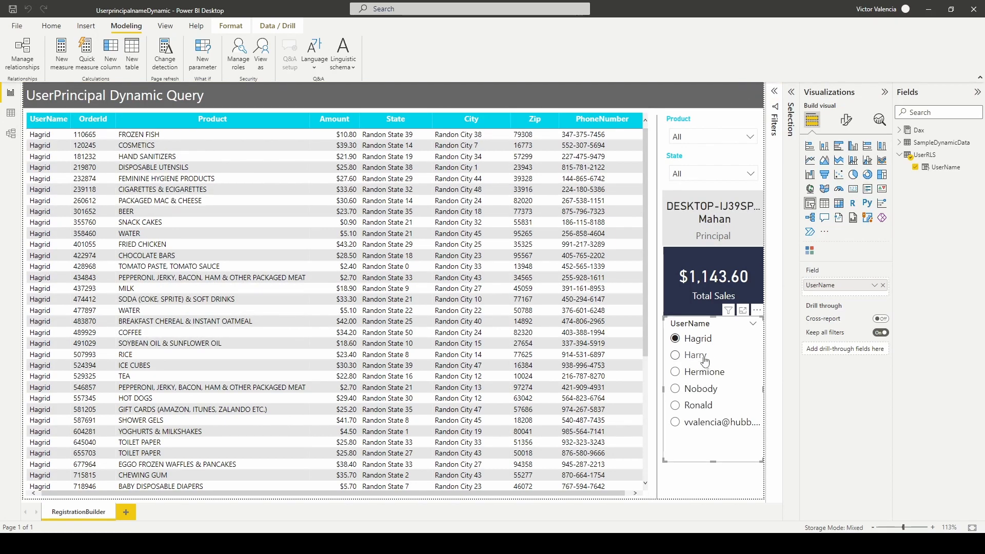
Set the UserName slicer to Nobody as the default selection and save the report
left_click(688, 389)
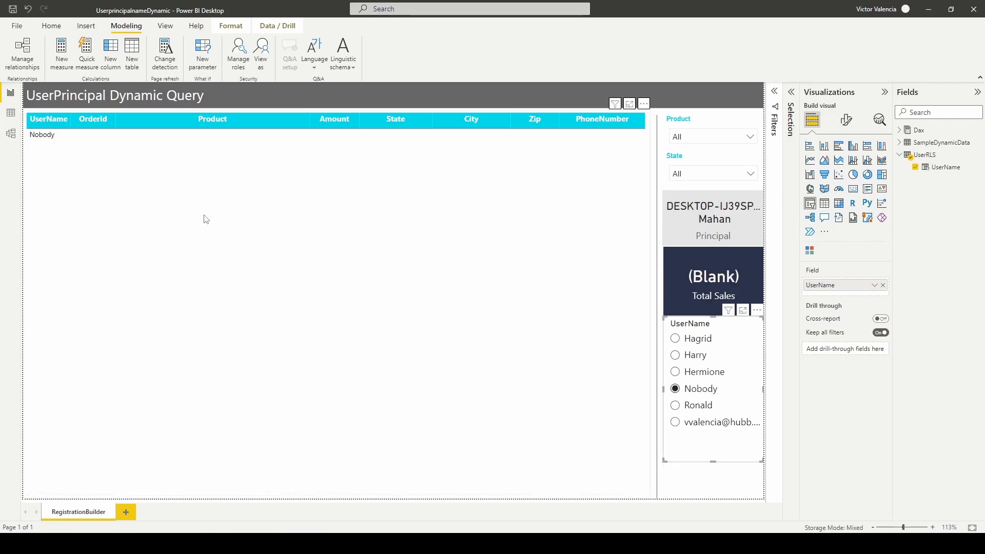
left_click(704, 488)
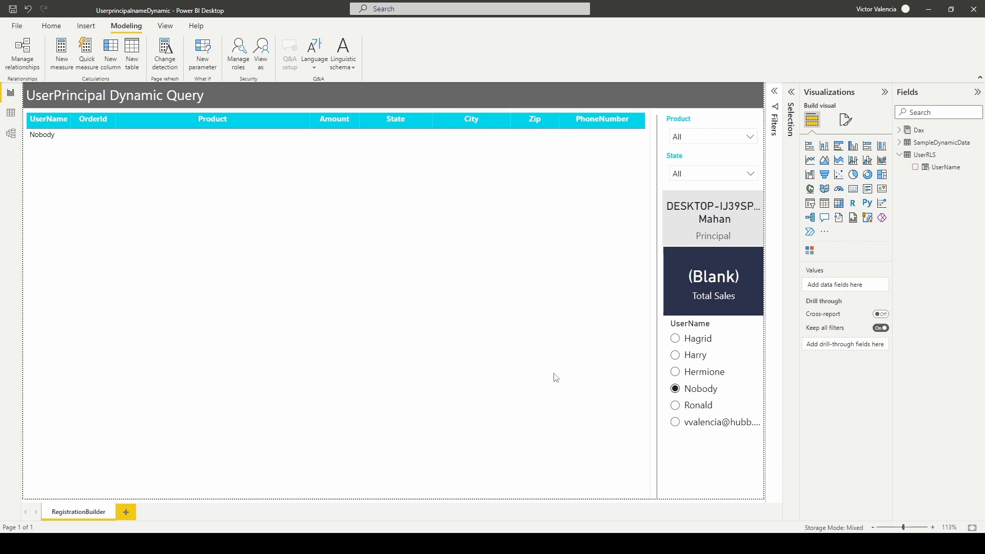
left_click(13, 10)
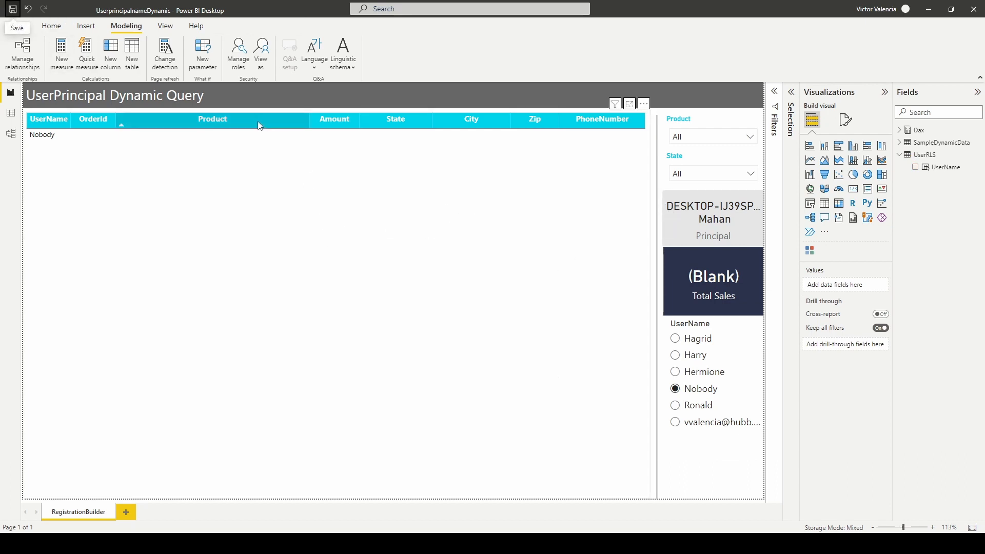
View the report as other user Harry with the ReportUser role and select Harry in the UserName slicer
left_click(261, 56)
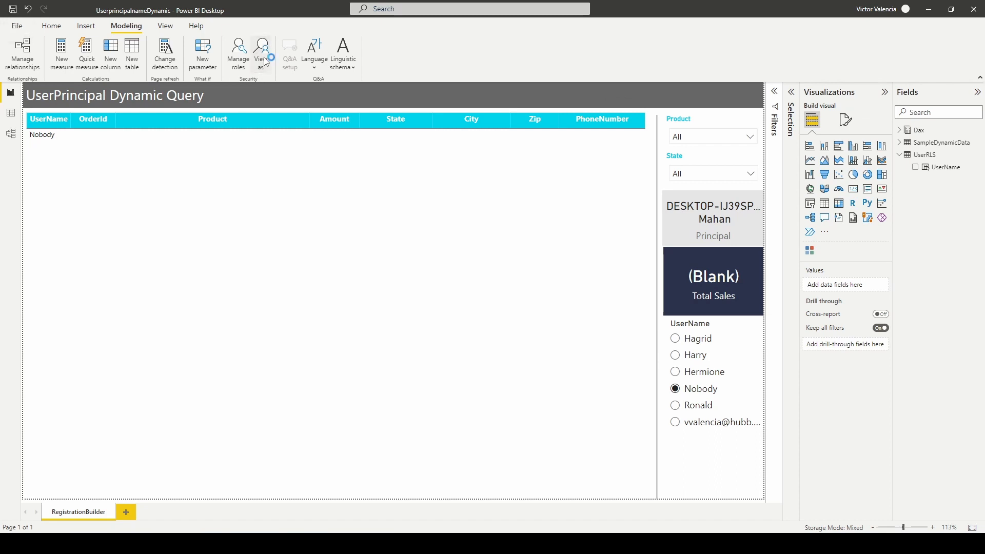
left_click(431, 234)
left_click(441, 224)
left_click(483, 218)
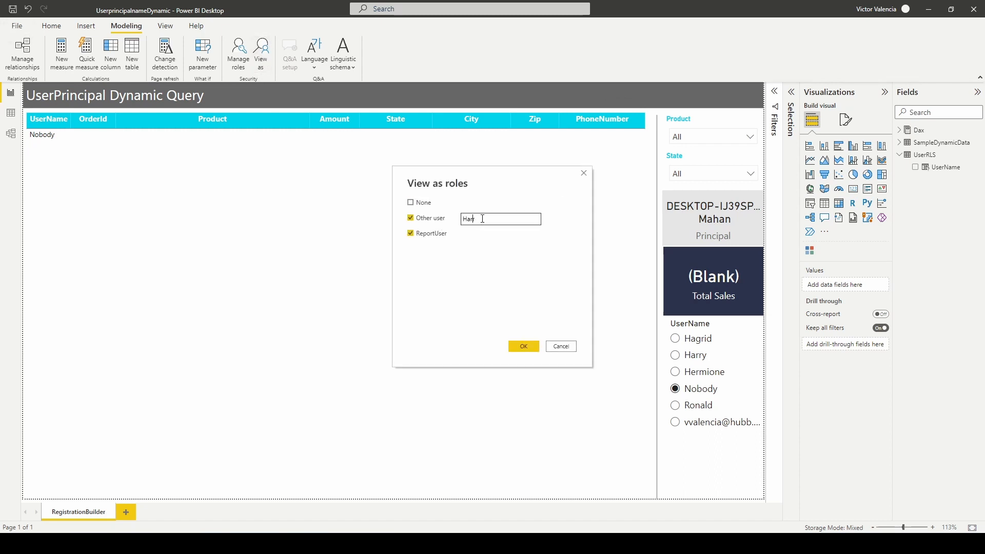
left_click(528, 349)
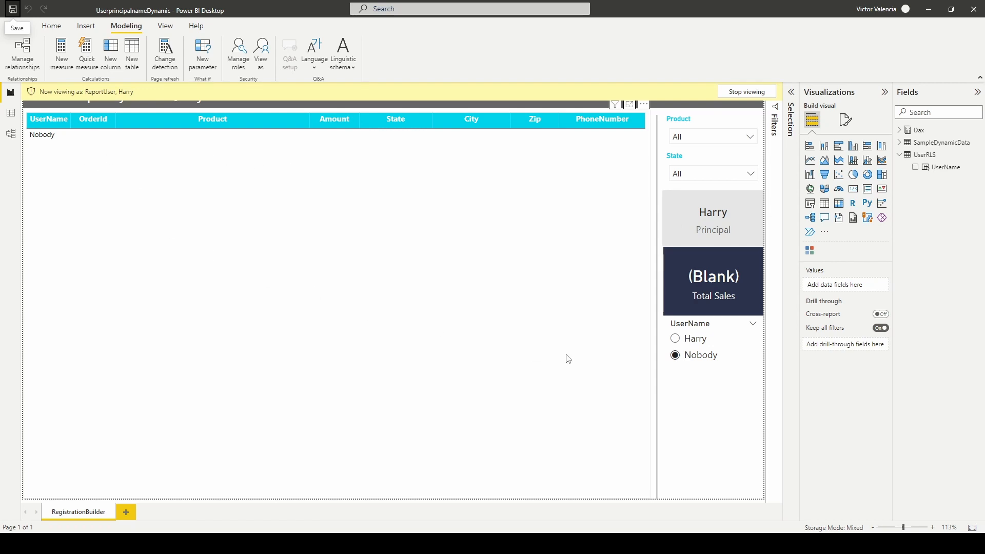
left_click(700, 342)
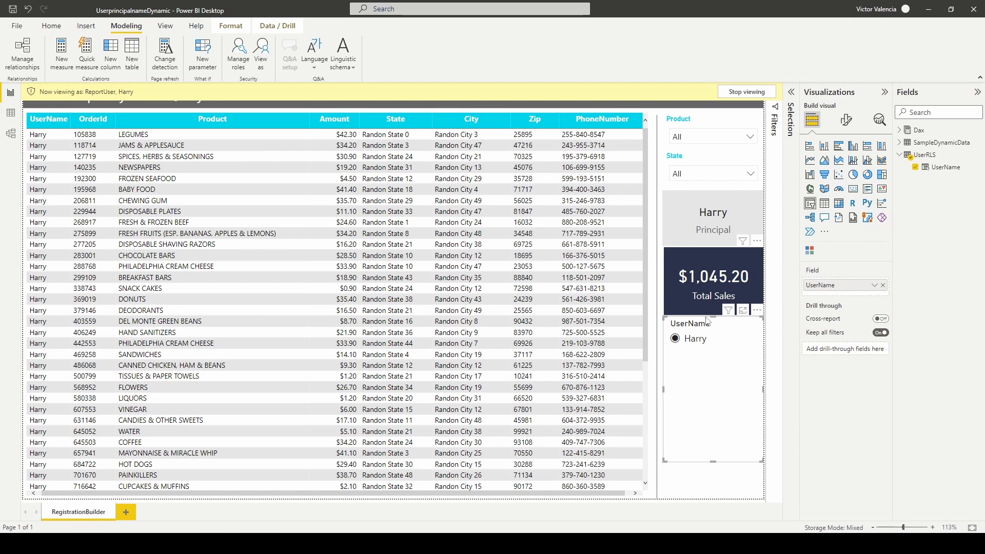
Shorten the UserName slicer from its lower edge and deselect it
left_click_drag(714, 461, 719, 395)
left_click(721, 435)
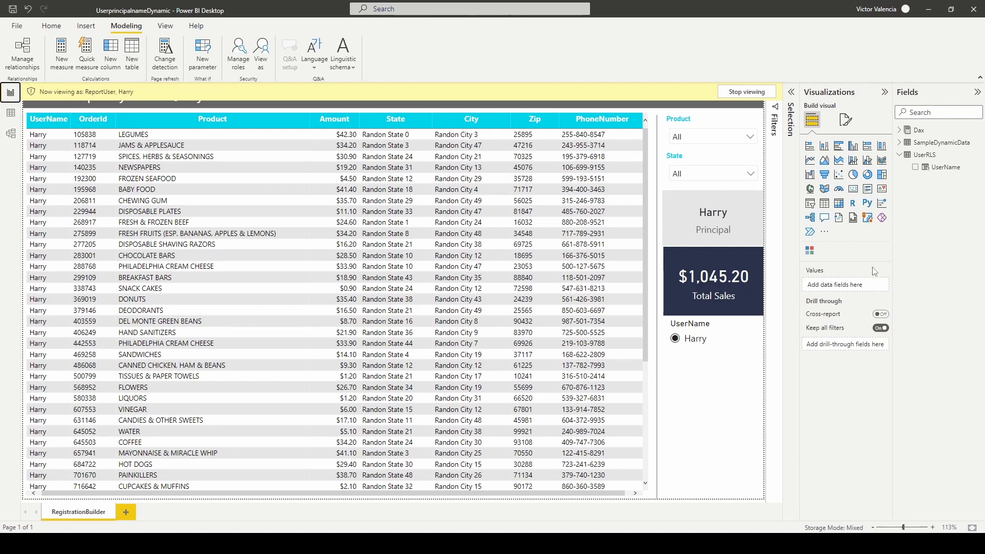
Look up the Chiclet Slicer in the gallery of additional Power BI visuals and close the gallery
left_click(824, 234)
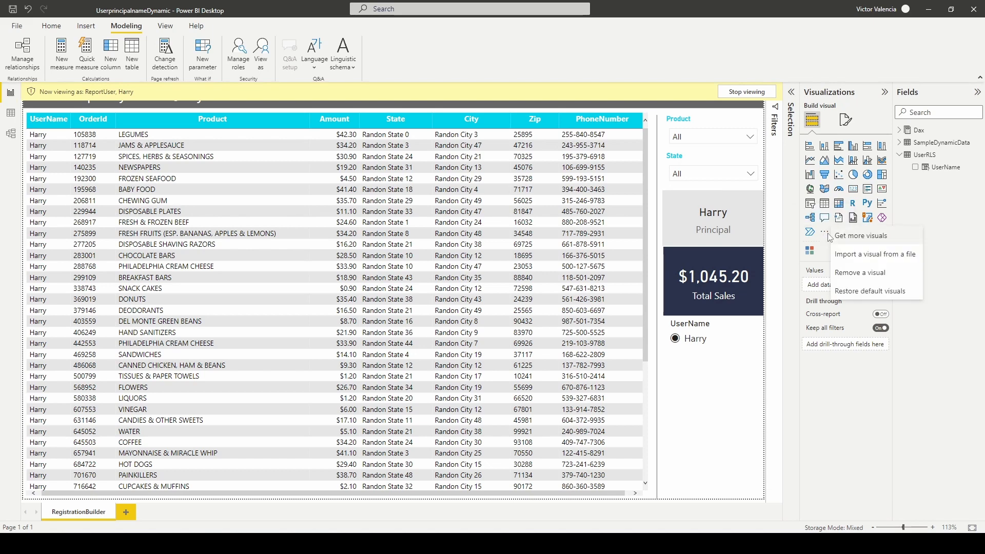
left_click(872, 236)
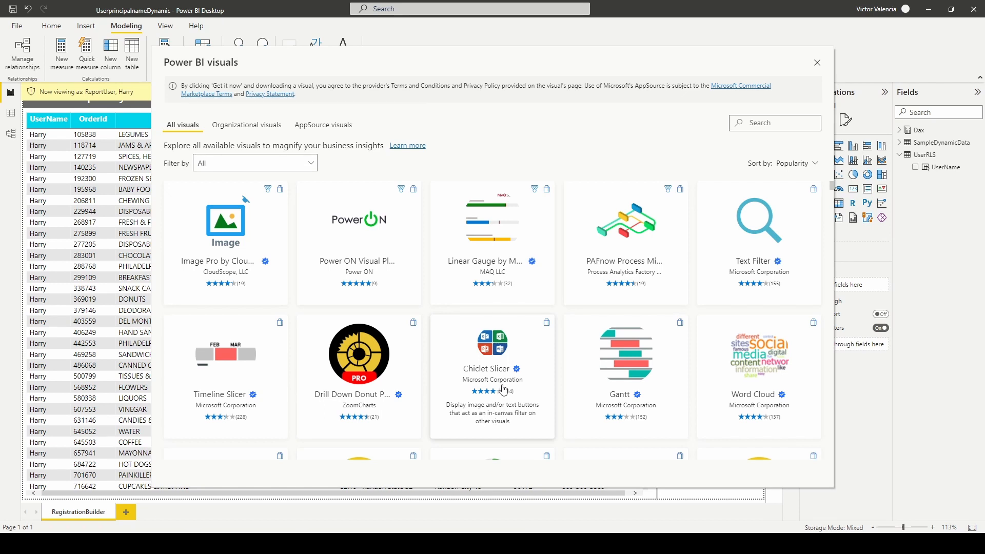
left_click(817, 63)
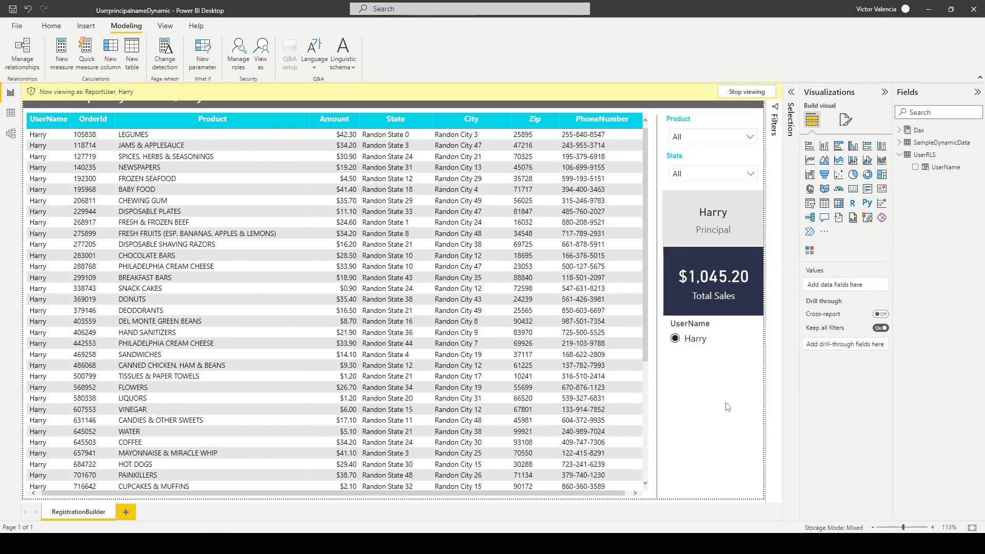
Delete the standard UserName slicer from the report page and stop viewing as Harry
left_click(705, 389)
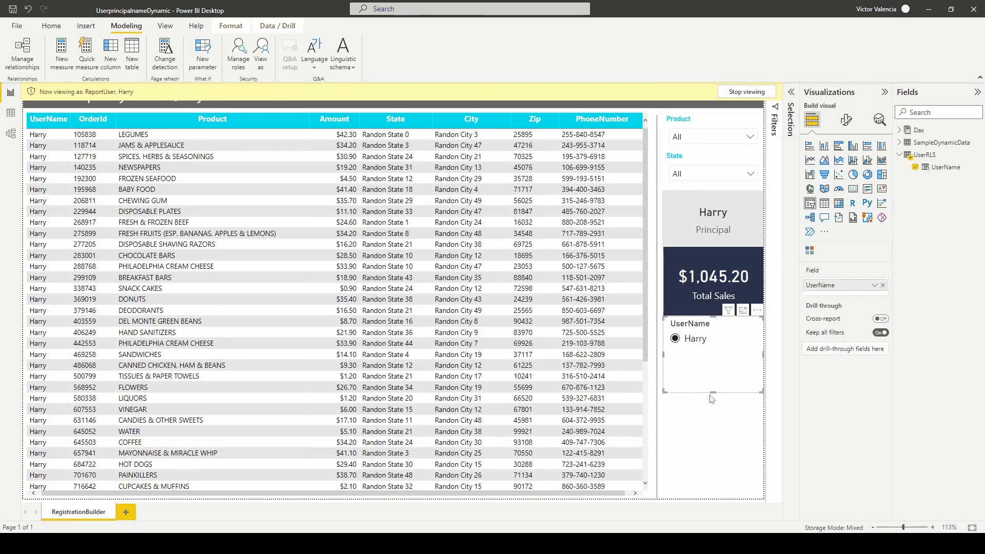
key("Delete")
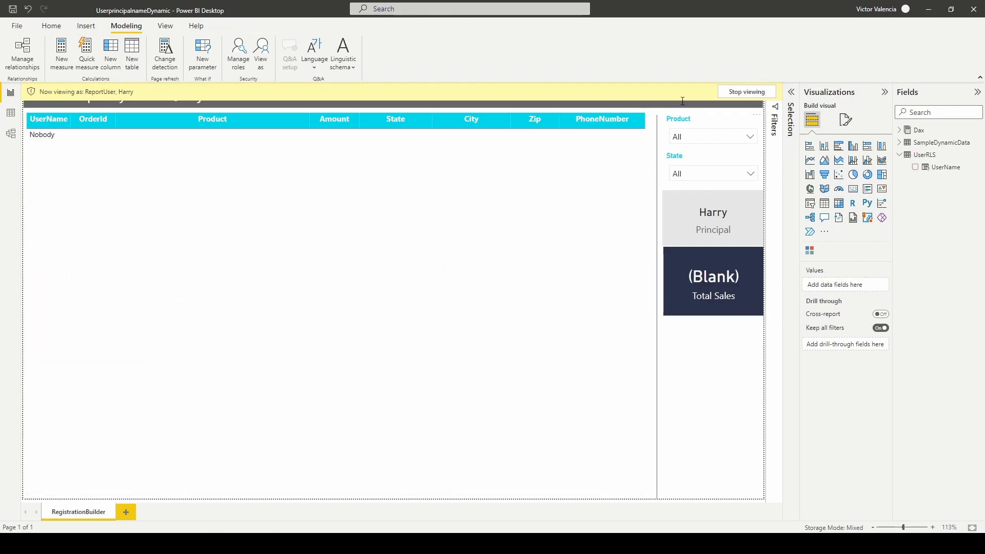
left_click(746, 93)
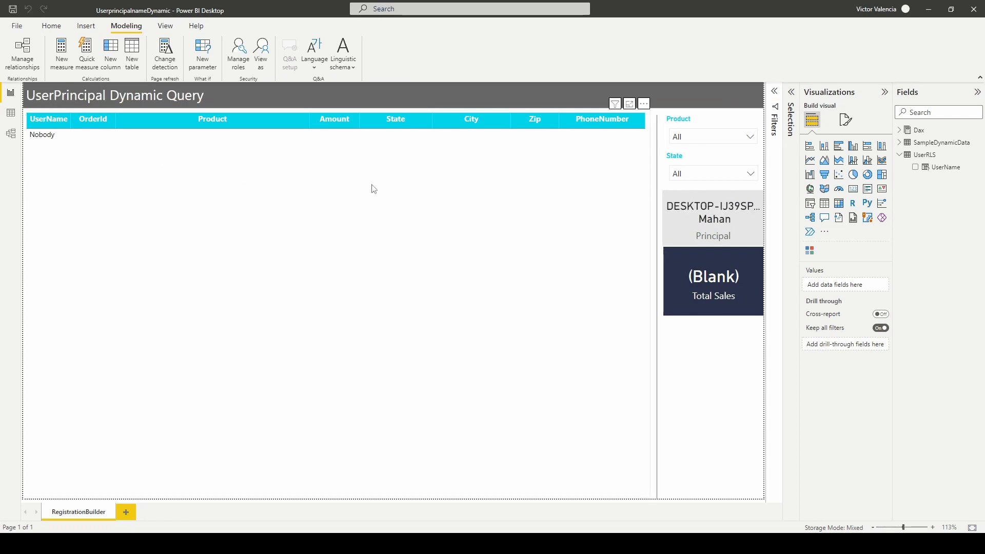
Add a Chiclet Slicer below the Total Sales card, adjust its height, and use UserName from UserRLS as its category
left_click(811, 256)
left_click_drag(714, 317, 714, 325)
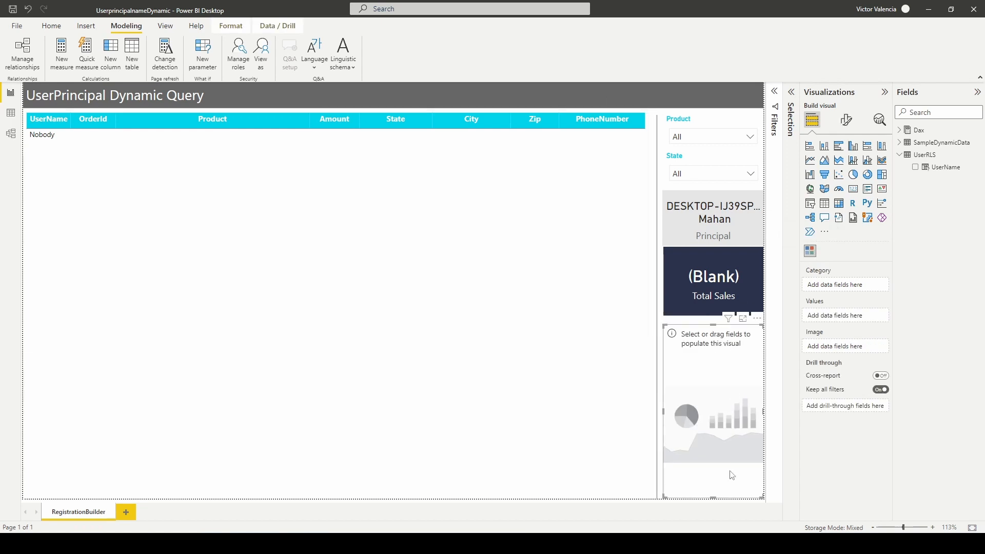
left_click_drag(713, 497, 714, 474)
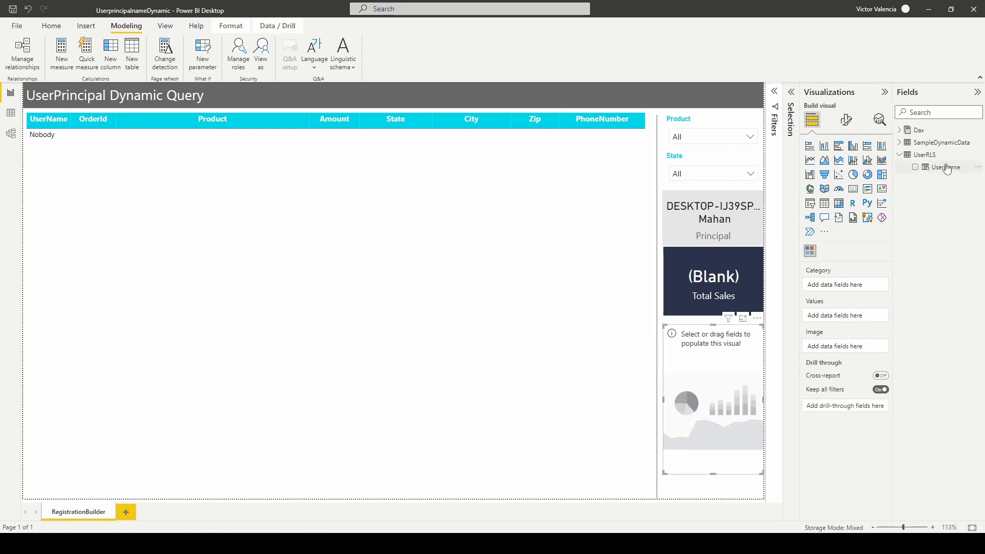
left_click_drag(956, 172, 864, 287)
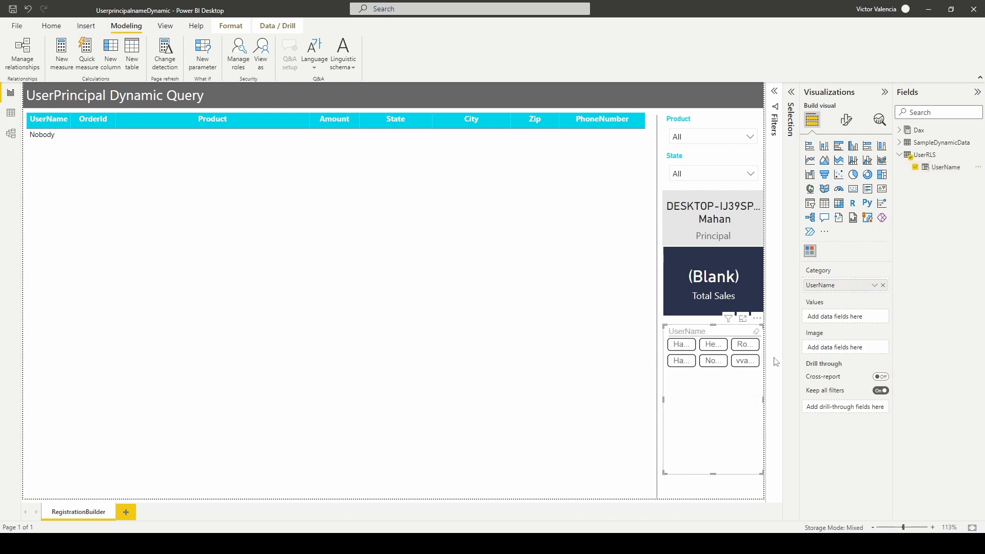
Turn off the Chiclet Slicer's header and widen the visual toward the table so the user names fit better
left_click(846, 123)
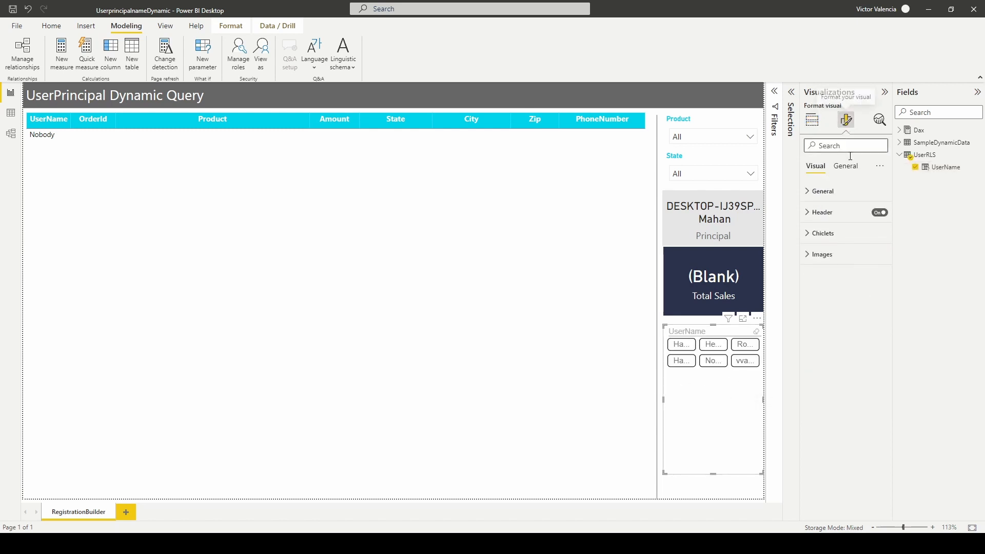
left_click(880, 212)
left_click(853, 172)
left_click(817, 168)
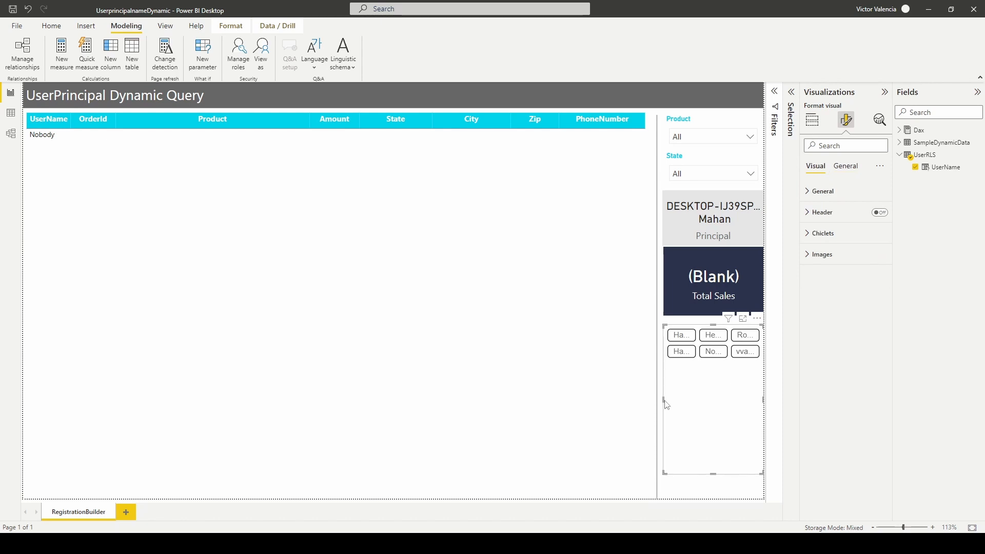
left_click_drag(664, 399, 628, 406)
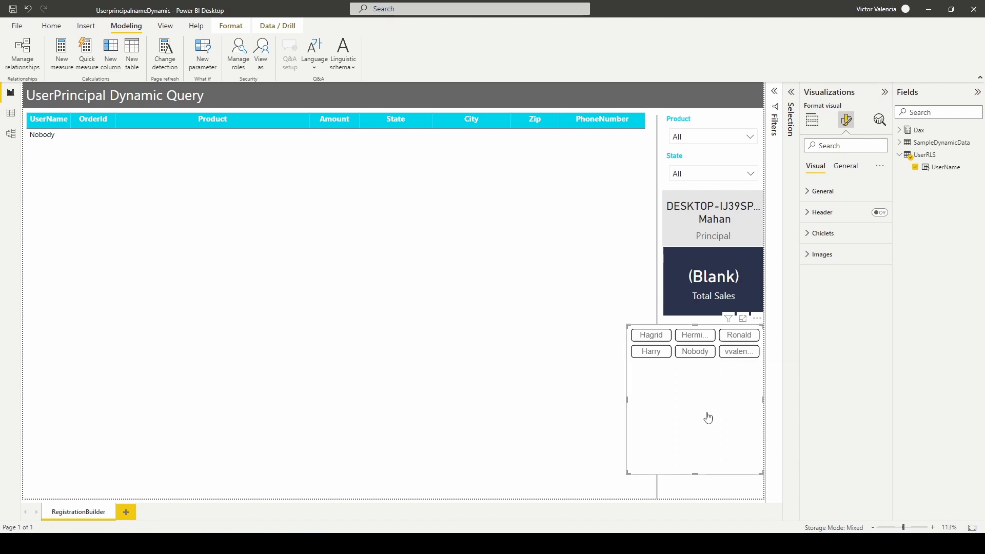
Turn off multiple selection and turn on forced selection for the Chiclet Slicer
left_click(824, 200)
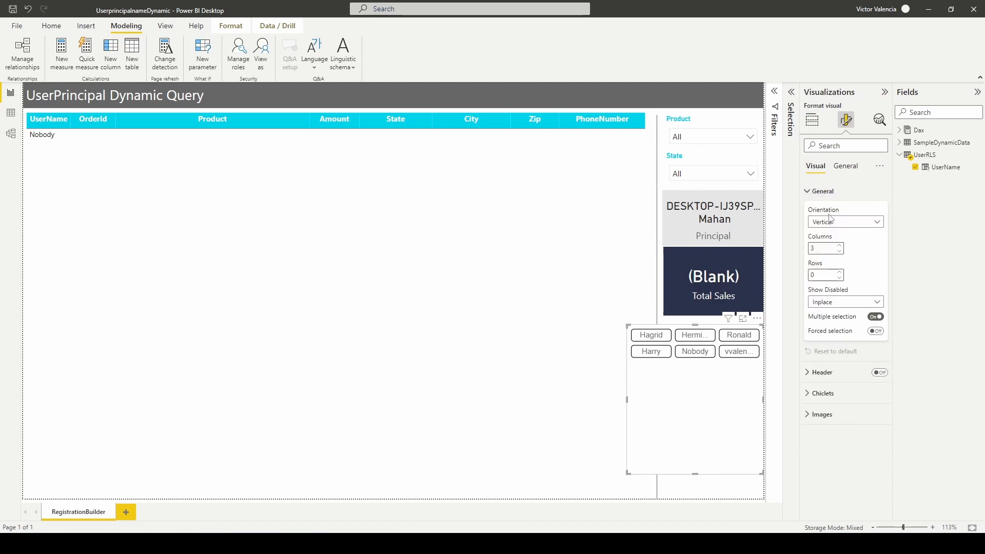
left_click(879, 318)
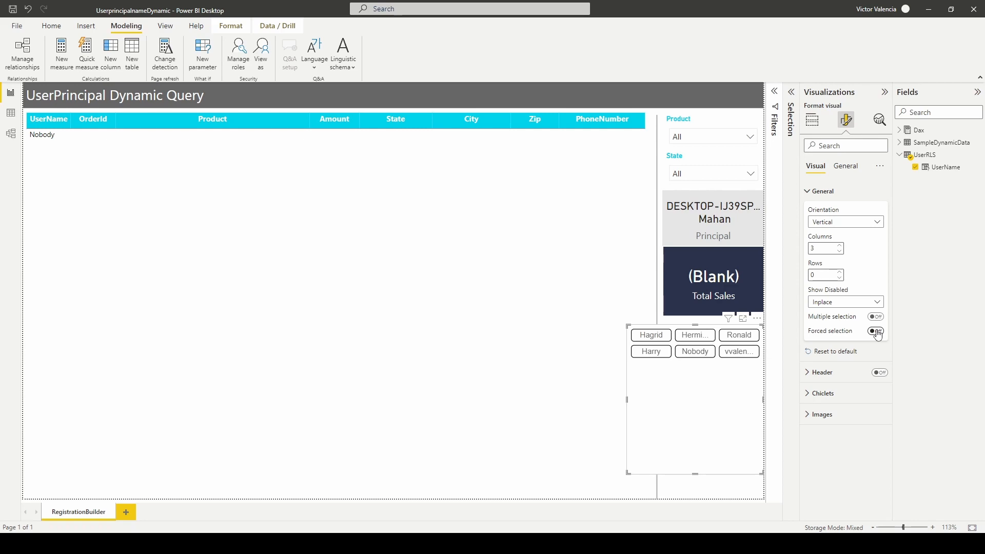
left_click(876, 331)
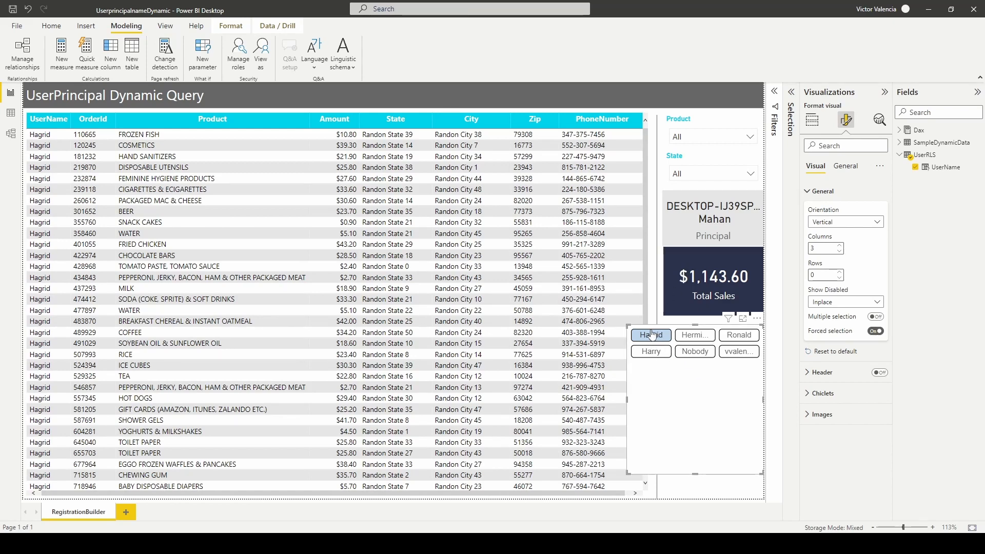
Select Nobody in the Chiclet Slicer and narrow the visual slightly from its table-facing edge
left_click(695, 352)
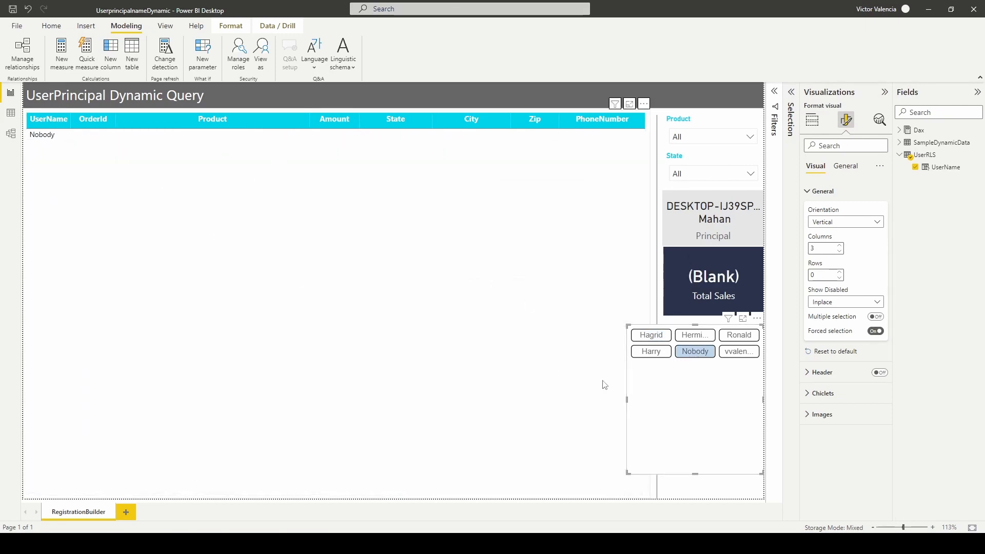
mouse_move(628, 399)
left_mouse_down()
mouse_move(669, 405)
mouse_move(642, 405)
left_mouse_up()
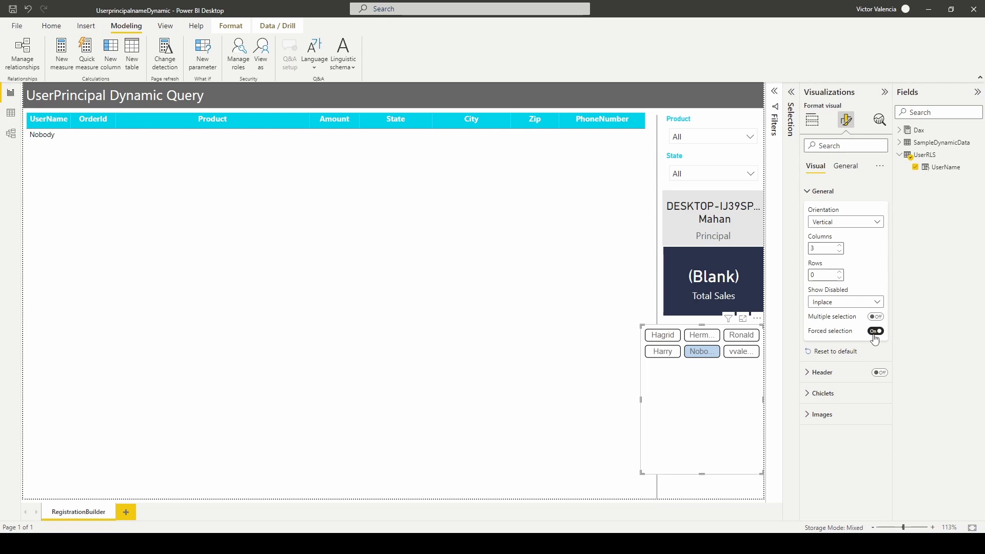
View the report under the ReportUser role with Harry entered as the other user
left_click(262, 56)
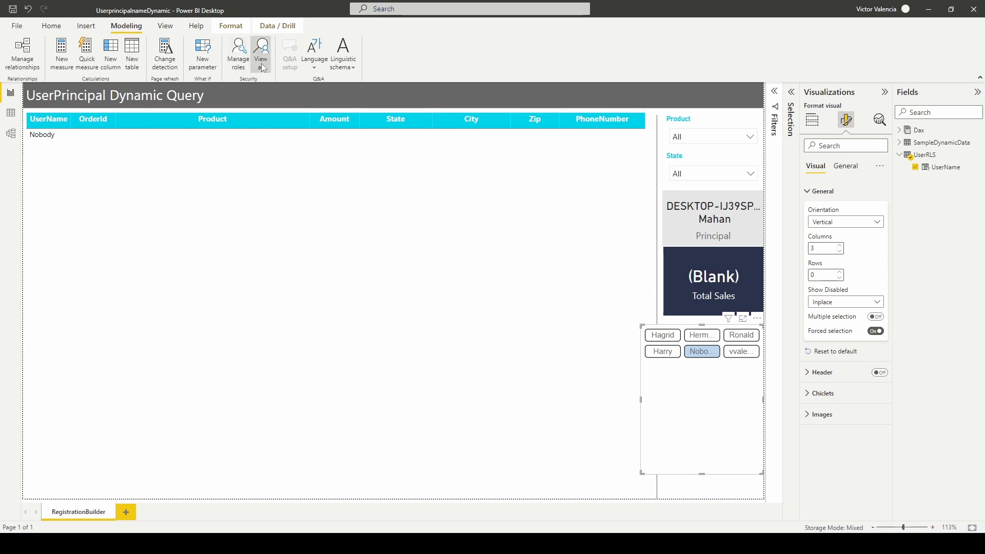
left_click(440, 220)
left_click(485, 223)
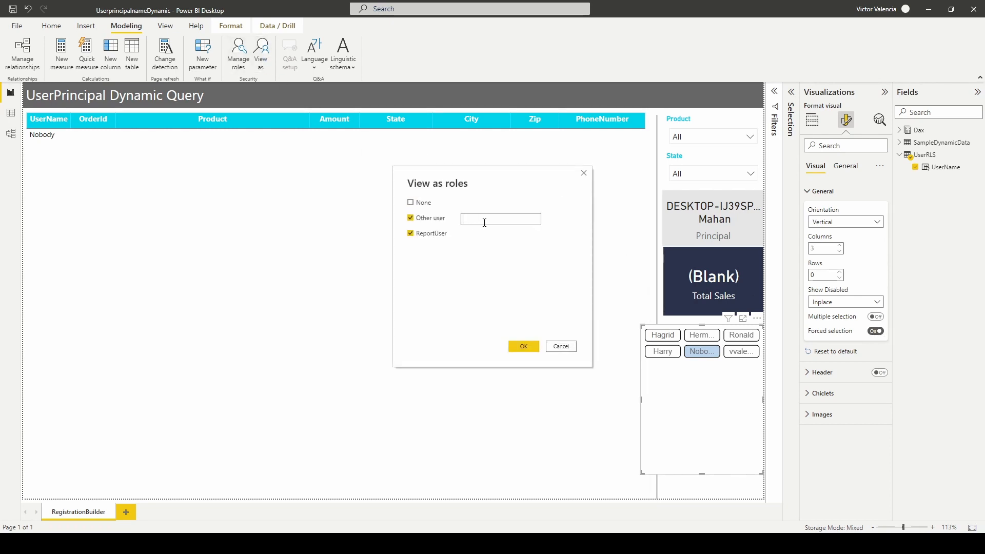
type("Harry")
left_click(523, 347)
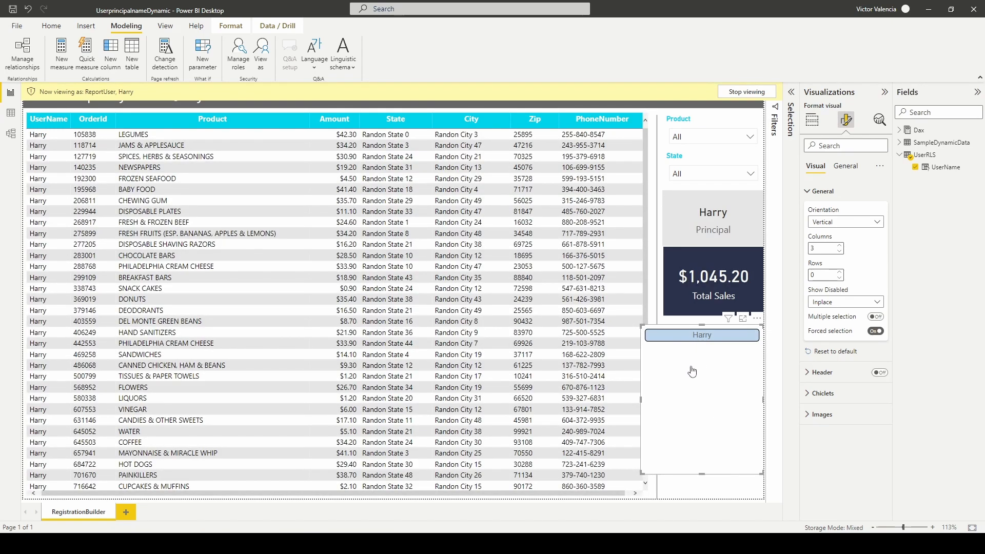
Switch the role preview's other user to Hermione, keeping the ReportUser role
left_click(261, 61)
double_click(463, 220)
type("Hermione")
left_click(522, 347)
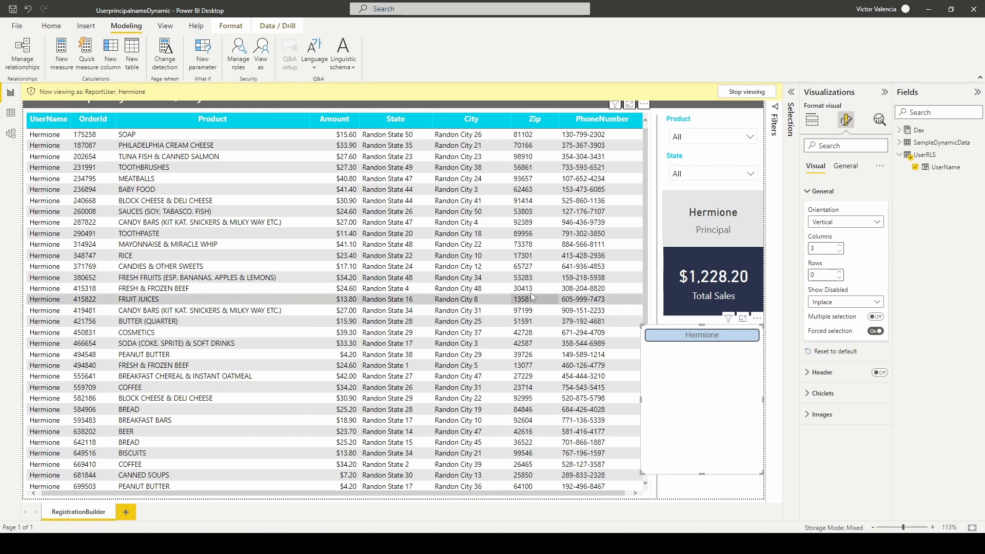
Switch the role preview's other user to Hagrid, keeping the ReportUser role
left_click(261, 56)
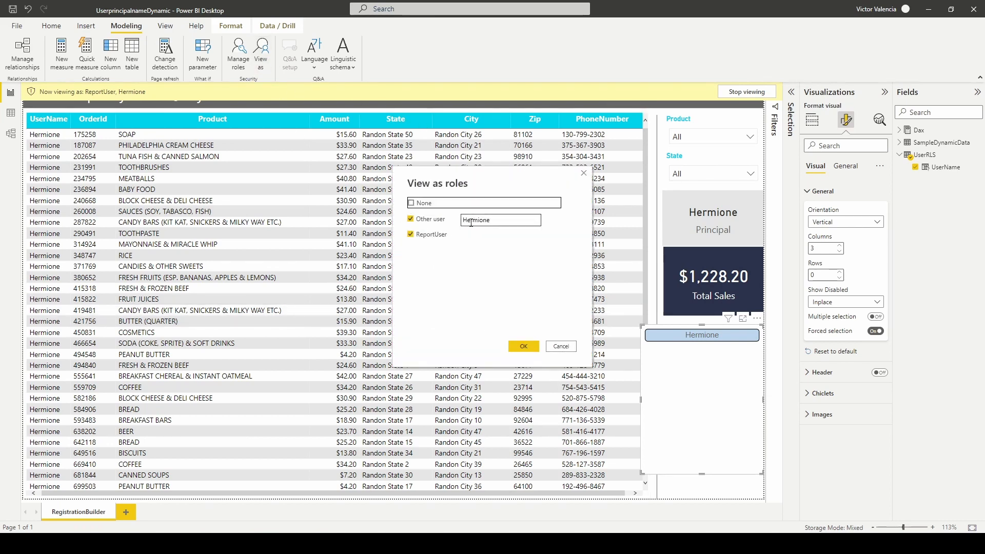
type("Ha")
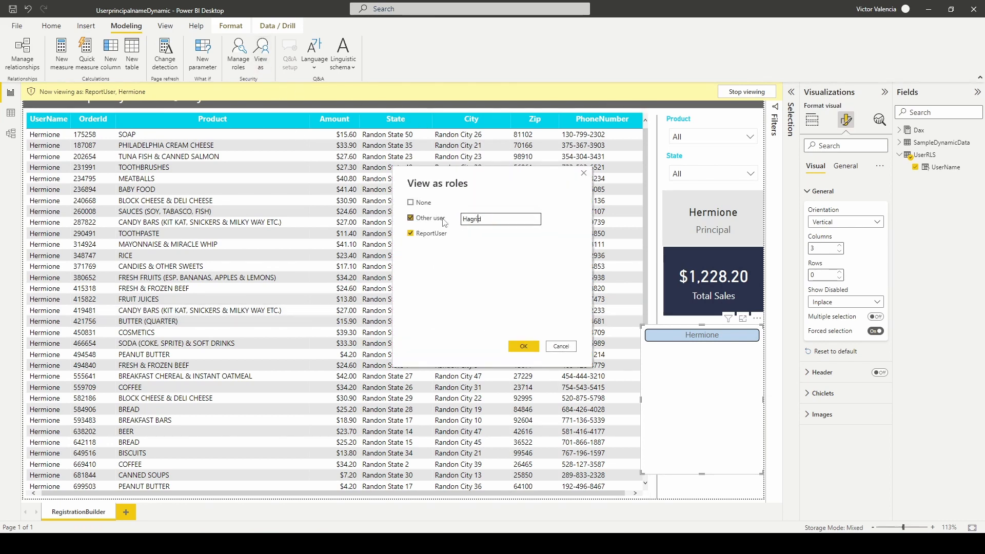
type("grid")
left_click(524, 346)
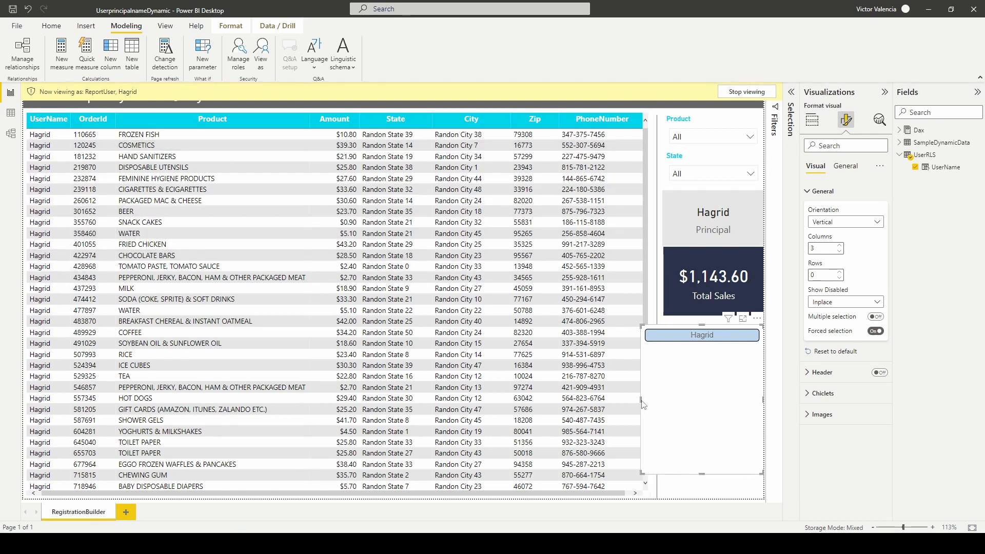
Narrow the Chiclet Slicer to roughly the Total Sales card's width, and reset its selection to Nobody after ending the role preview
left_click_drag(642, 401, 669, 402)
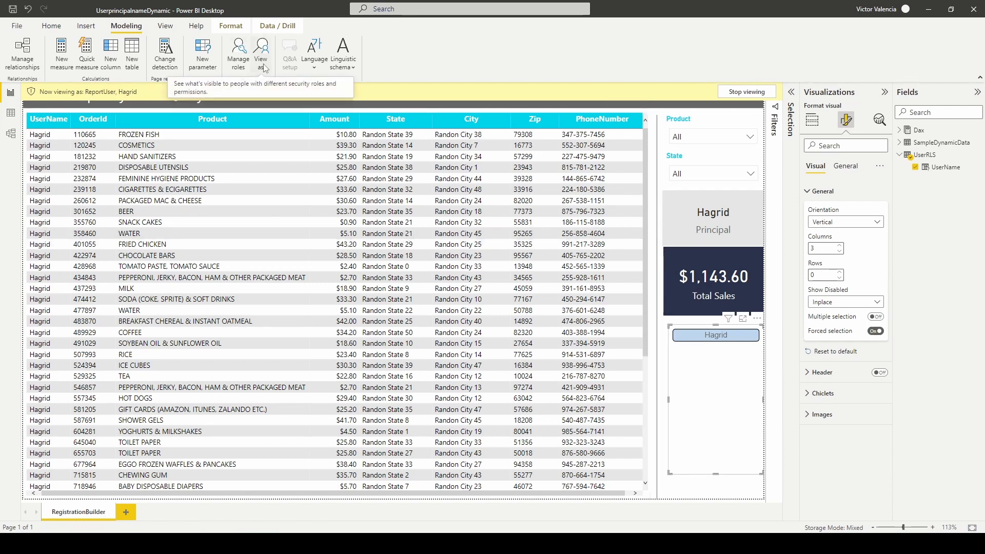
left_click(747, 91)
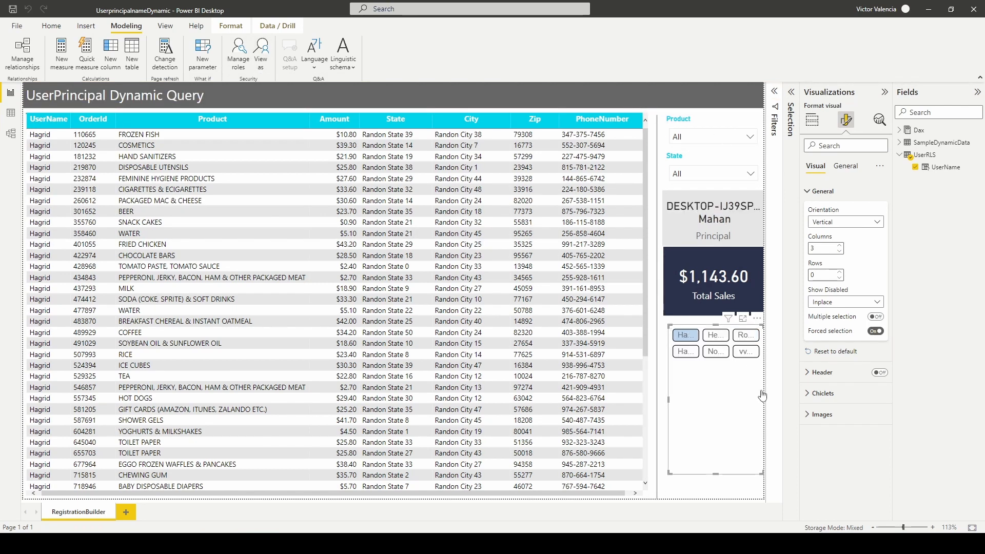
left_click(716, 354)
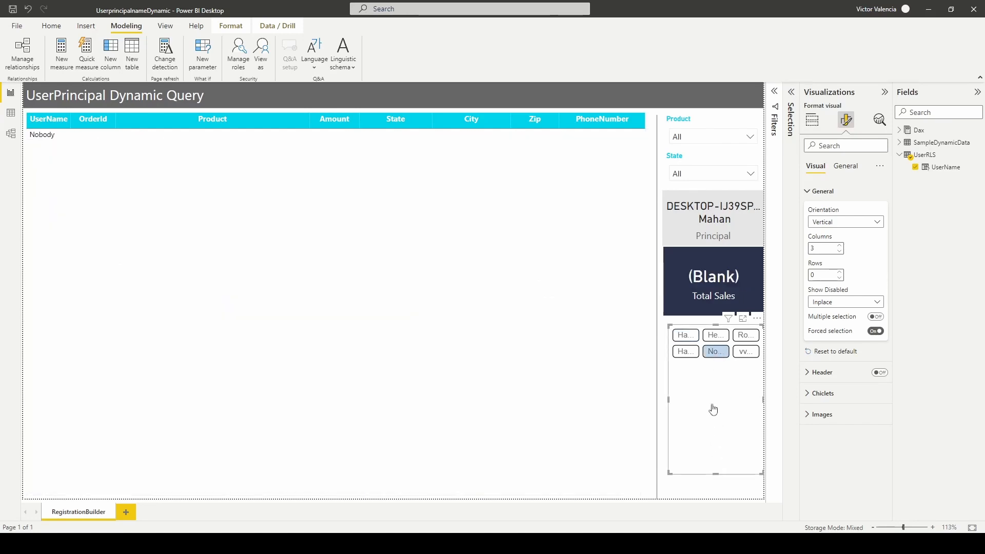
Shorten the Chiclet Slicer from its lower edge so it ends just below its two rows of user names
left_click_drag(721, 474, 707, 394)
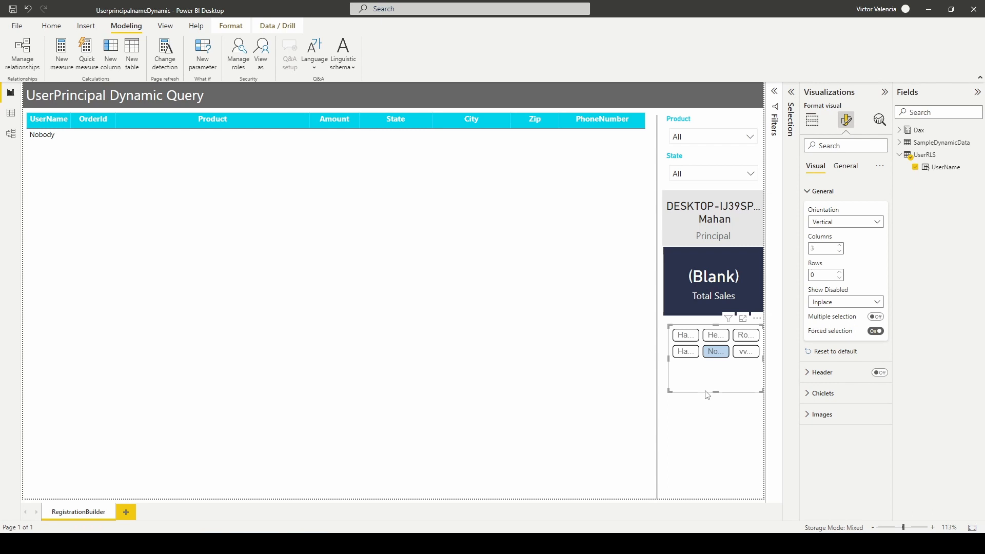
left_click(701, 402)
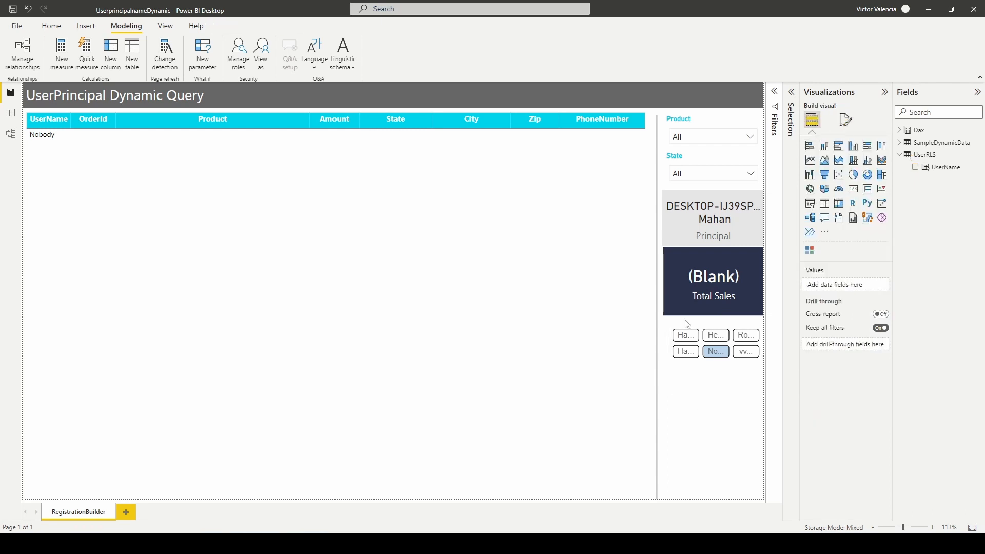
left_click(723, 384)
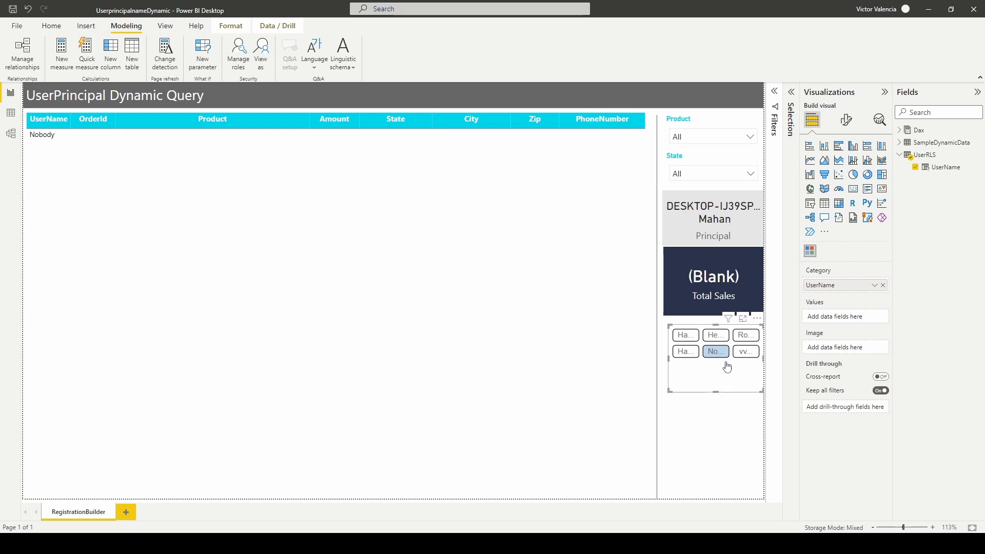
Show the Selection pane fully expanded so the page's objects are listed in layer order
left_click(165, 26)
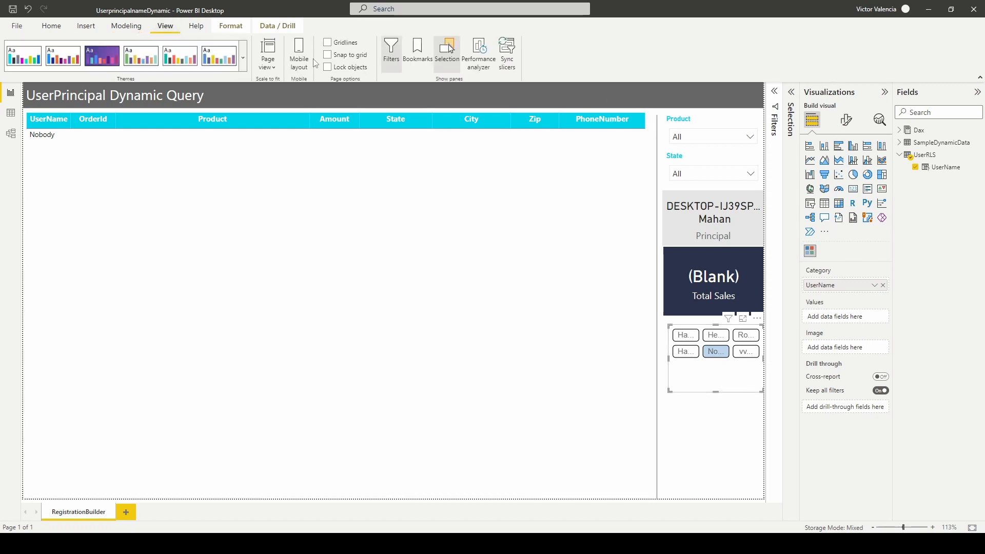
left_click(451, 56)
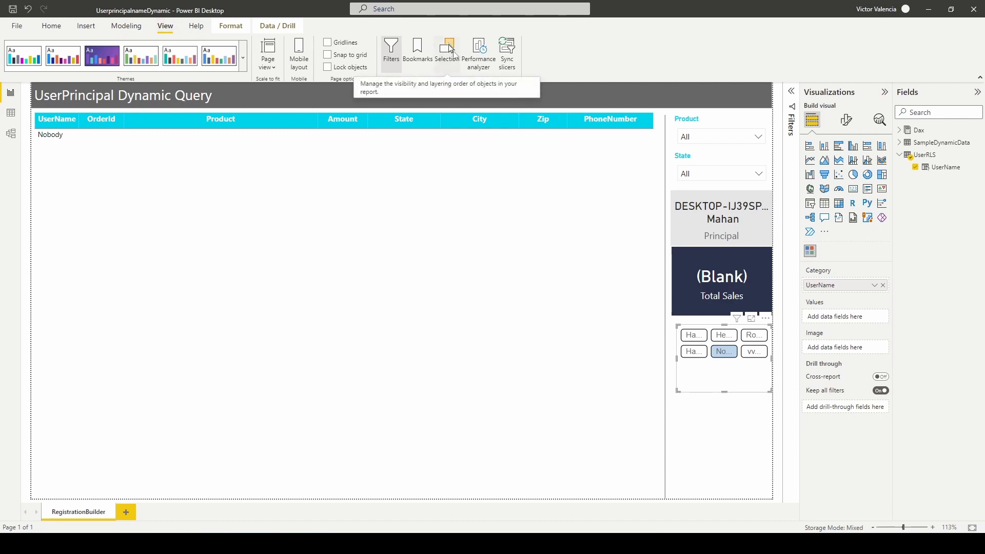
left_click(452, 52)
left_click(791, 95)
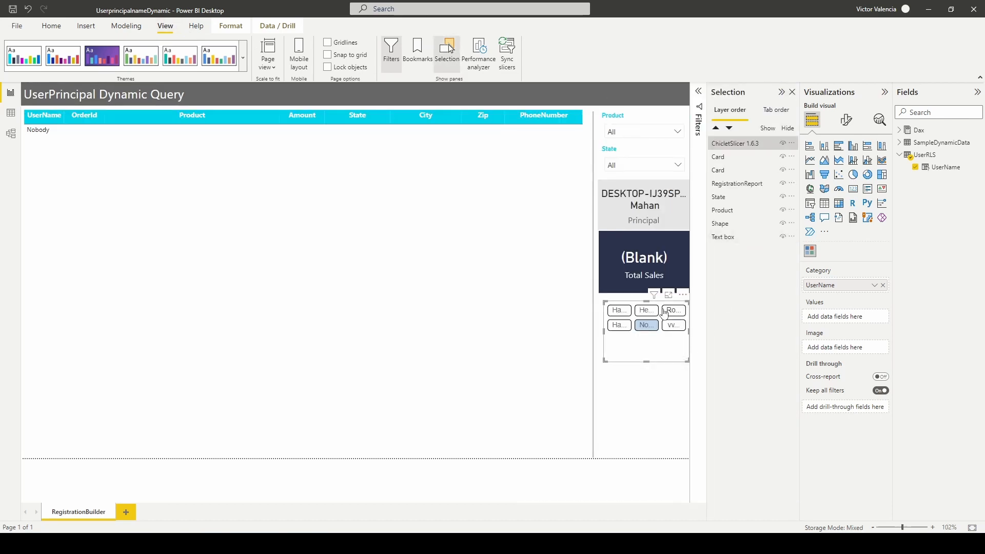
Try the ReportUser preview as Harry with the Chiclet Slicer hidden, ending the preview and making the slicer visible again
left_click(784, 144)
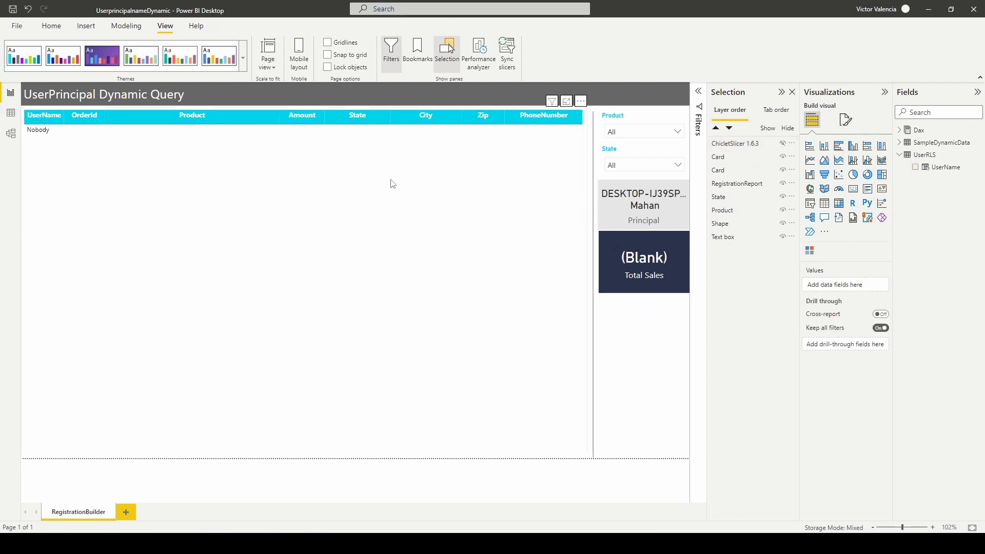
left_click(126, 25)
left_click(261, 51)
left_click(434, 218)
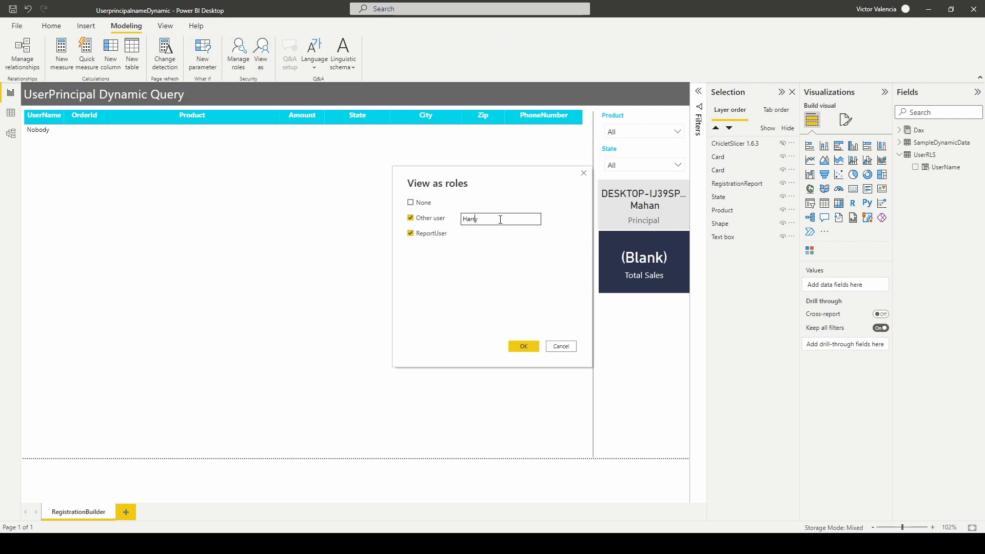
left_click(524, 346)
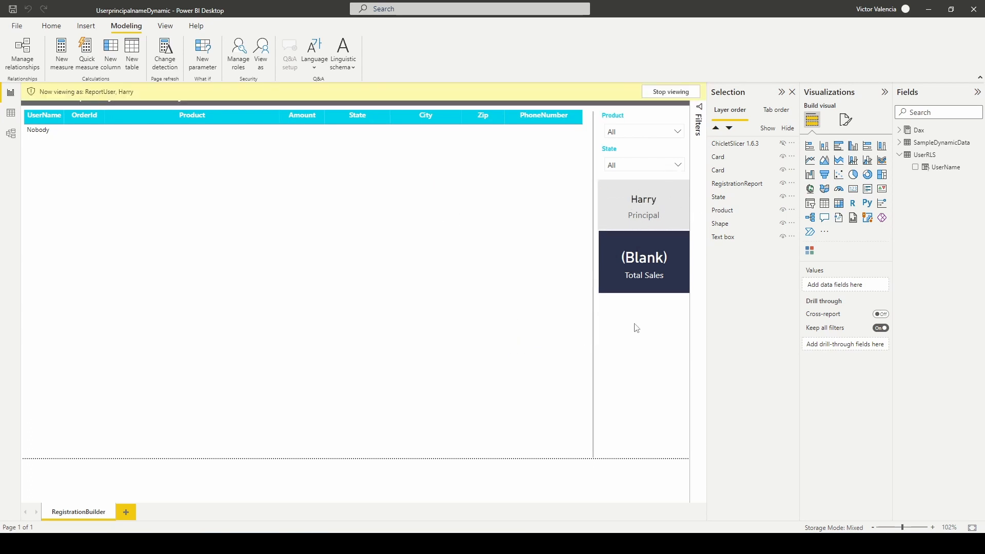
left_click(670, 95)
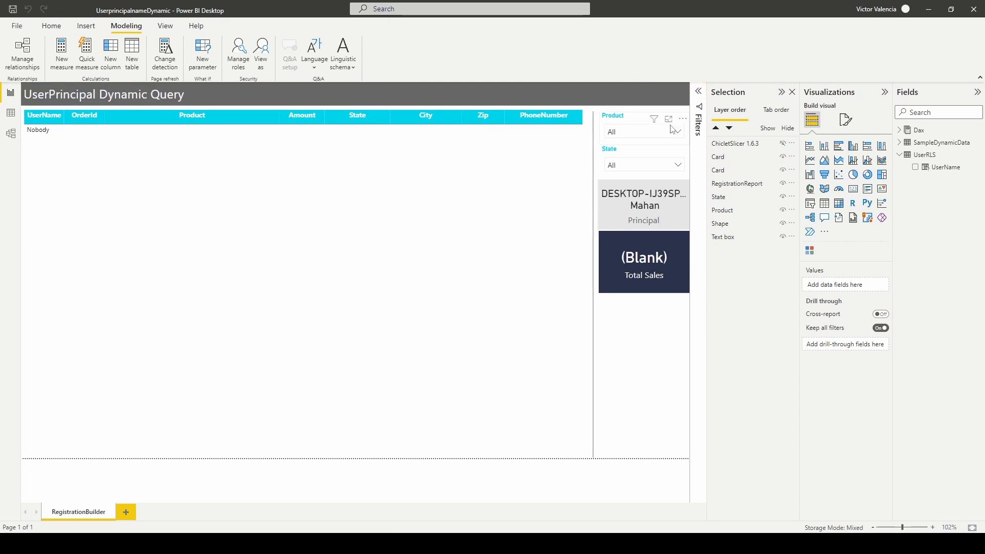
left_click(782, 147)
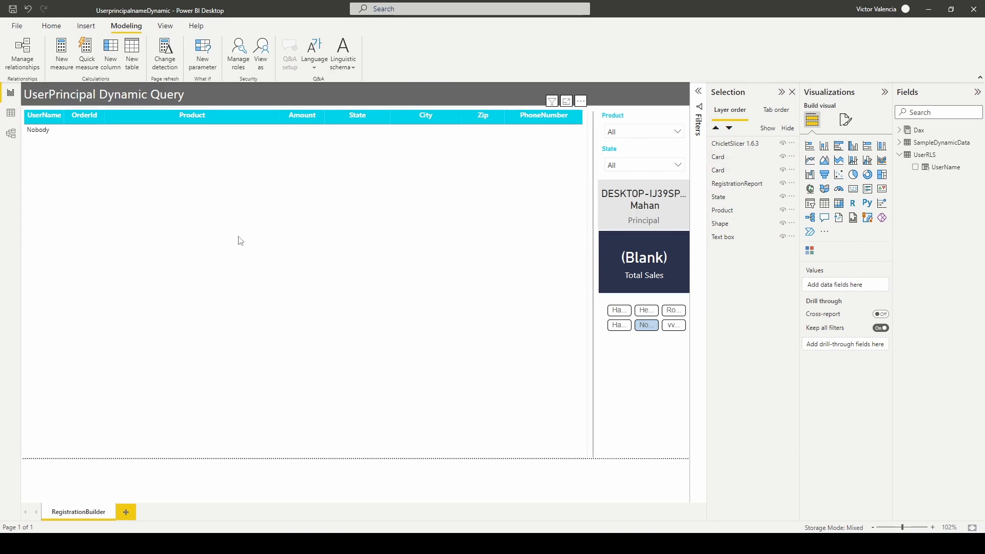
Move the Chiclet Slicer to the very back of the layer order, below the title text box
left_click(279, 96)
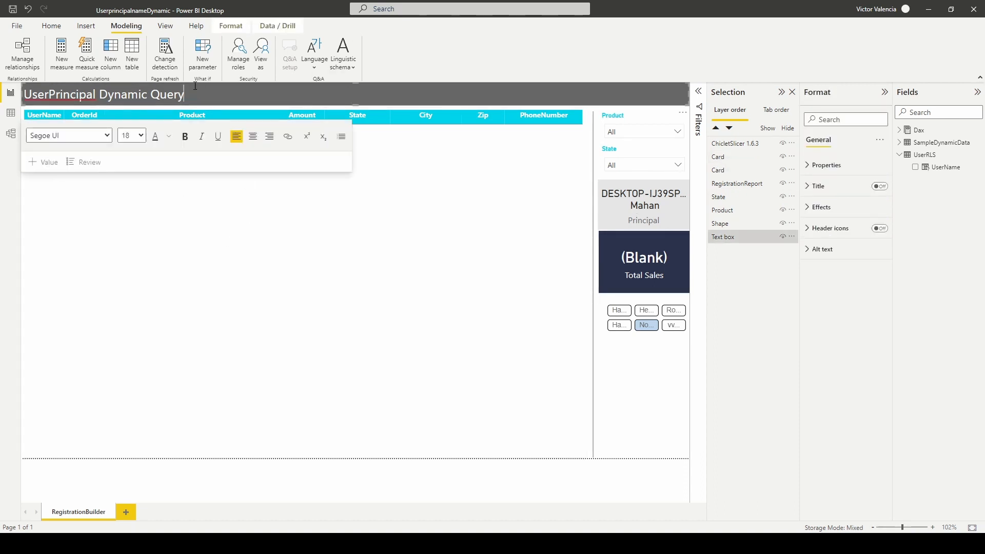
left_click(629, 369)
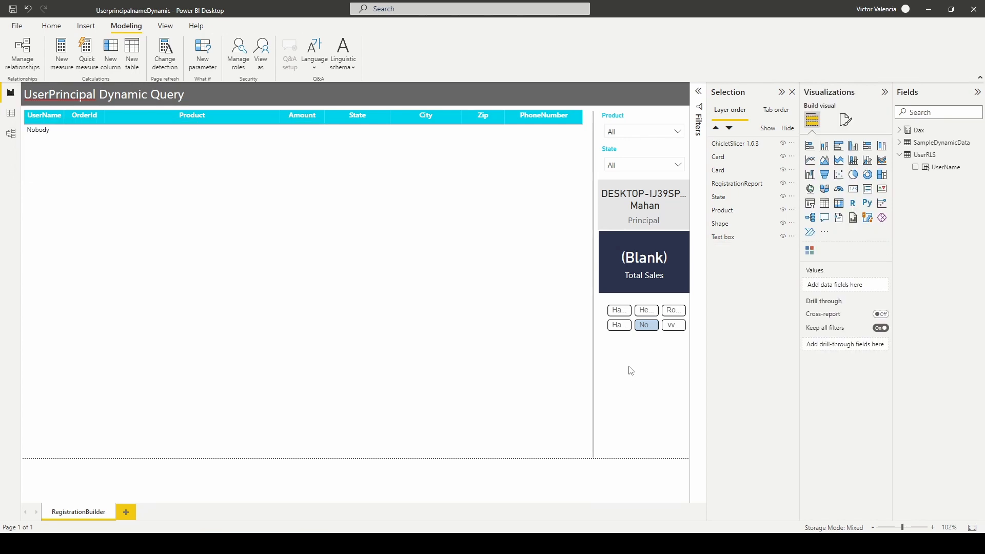
left_click(653, 353)
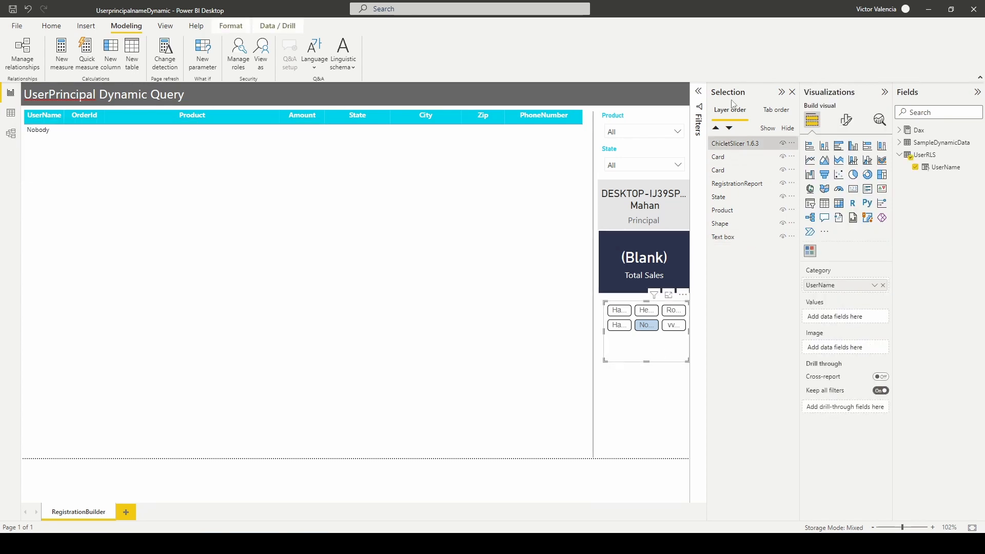
left_click_drag(734, 146, 734, 241)
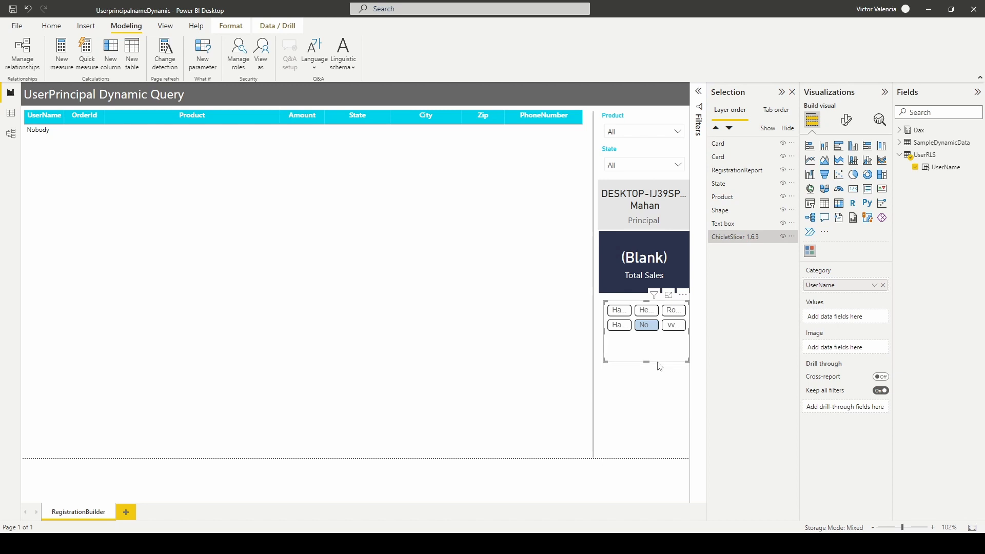
Move the Chiclet Slicer behind the title banner near its far end and shrink its height to about 34
left_click_drag(627, 304, 561, 88)
left_click_drag(582, 149, 587, 104)
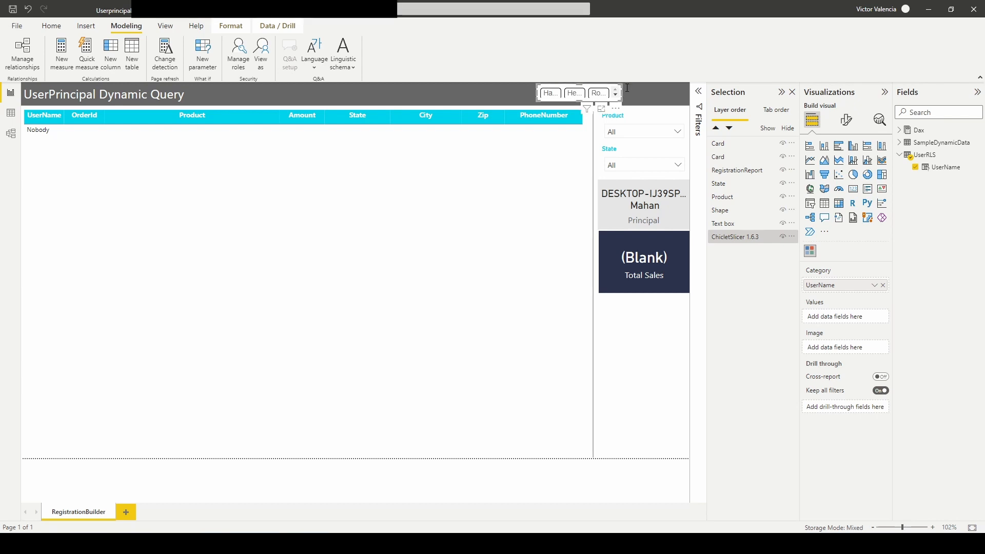
left_click(640, 378)
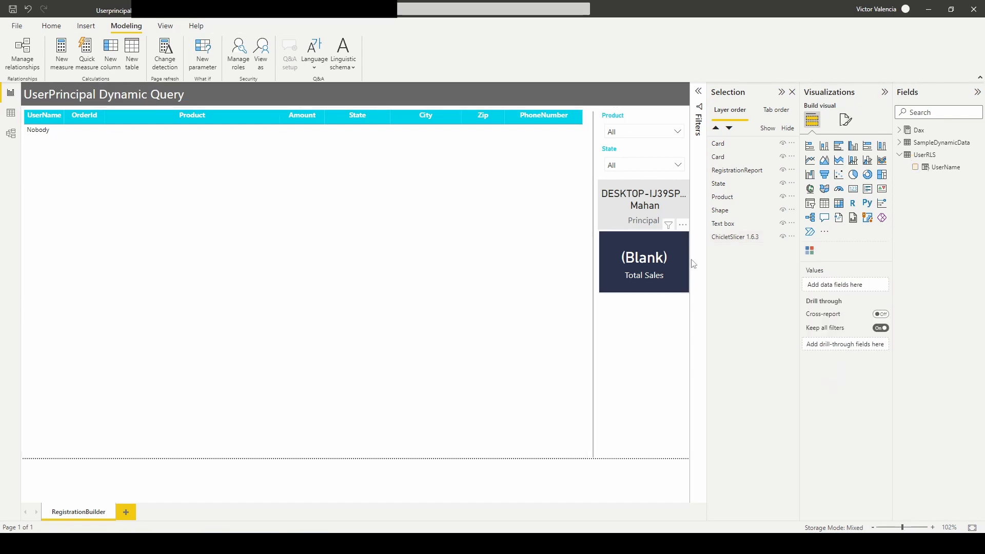
Turn on Maintain layer order for the Chiclet Slicer so it stays behind the title banner when selected
left_click(737, 237)
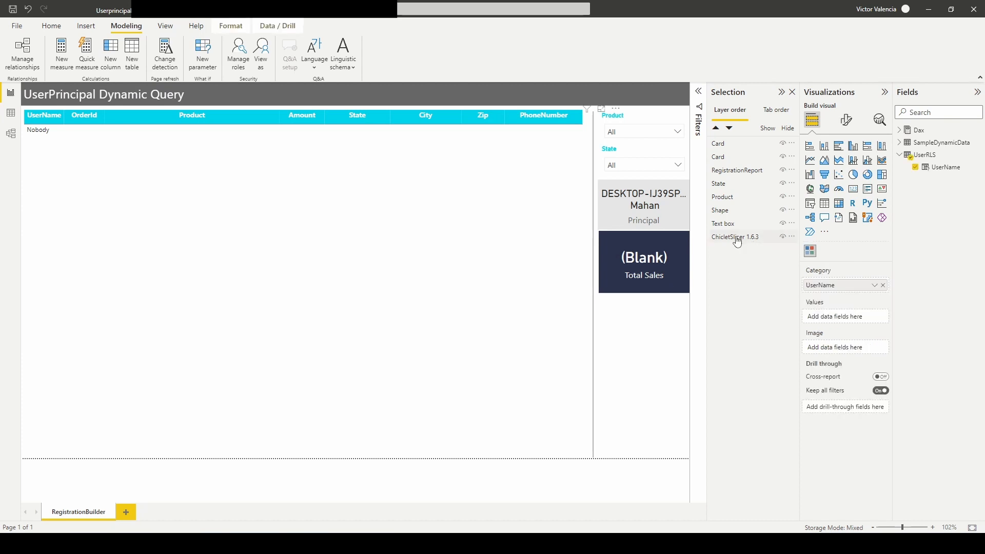
left_click(848, 127)
left_click(846, 167)
left_click(834, 191)
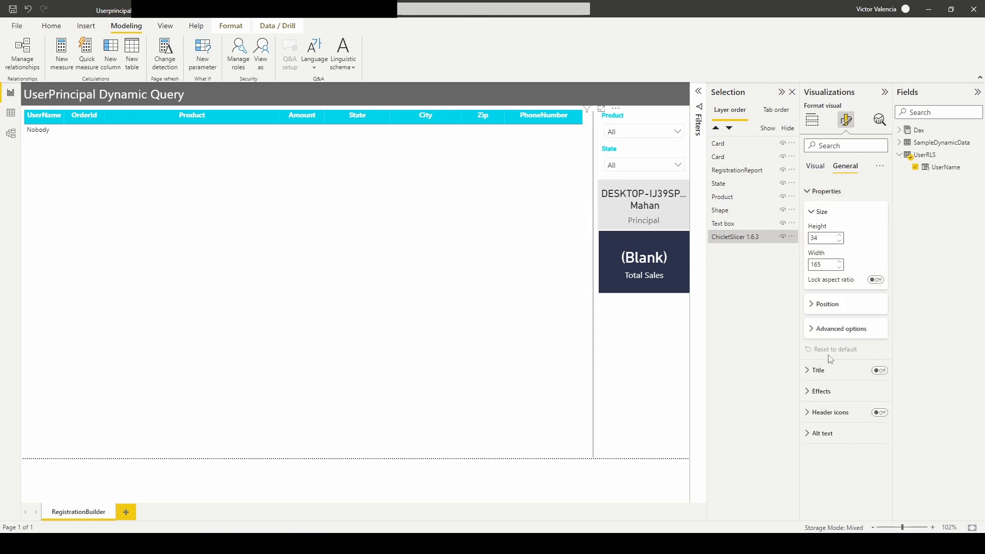
left_click(820, 334)
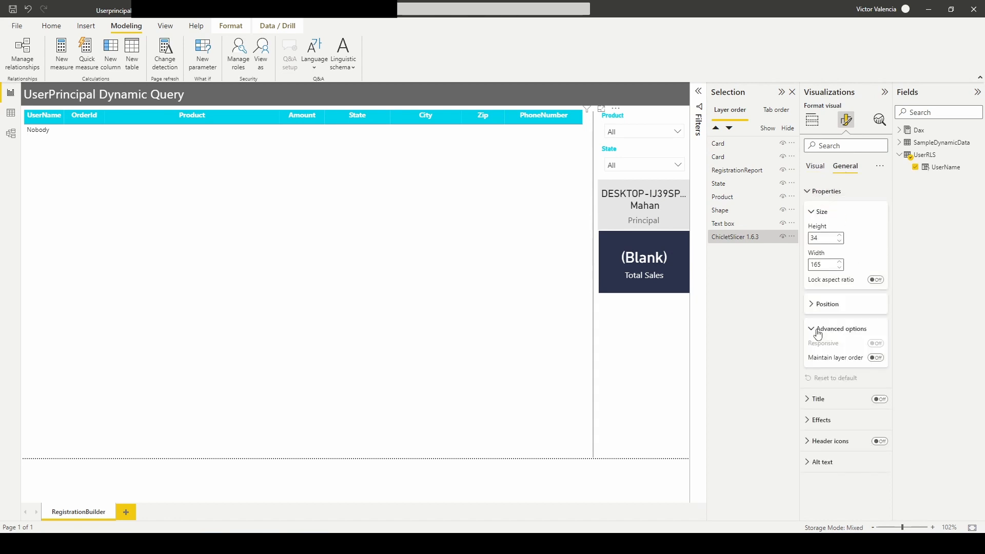
left_click(874, 362)
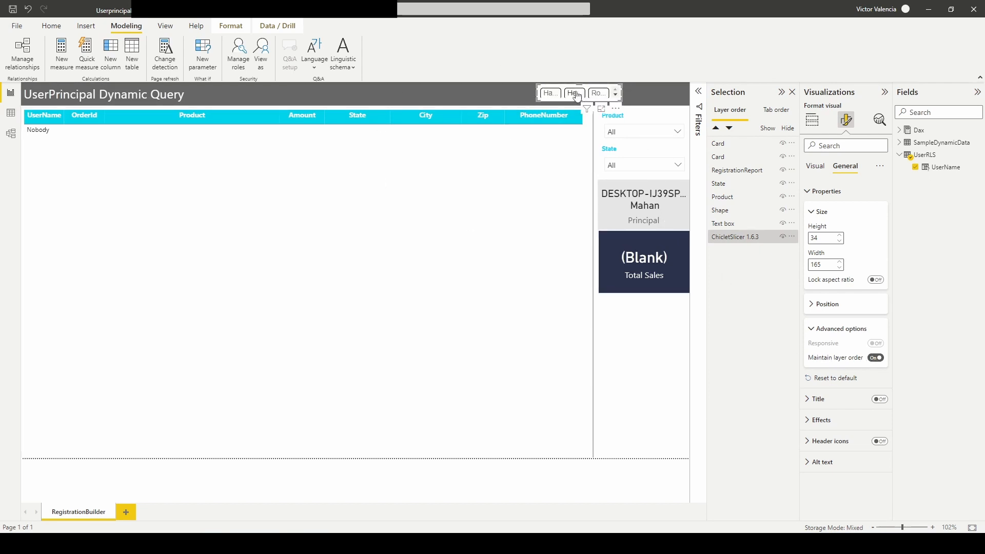
left_click(825, 191)
left_click(650, 356)
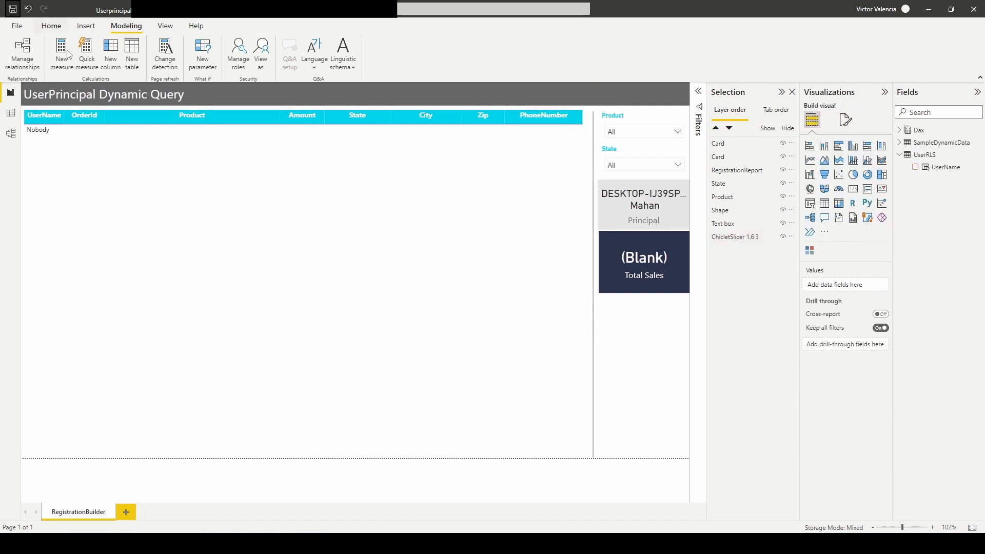
Preview the report as Harry with the ReportUser role and check the model diagram for table relationships
left_click(263, 56)
left_click(433, 219)
left_click(436, 234)
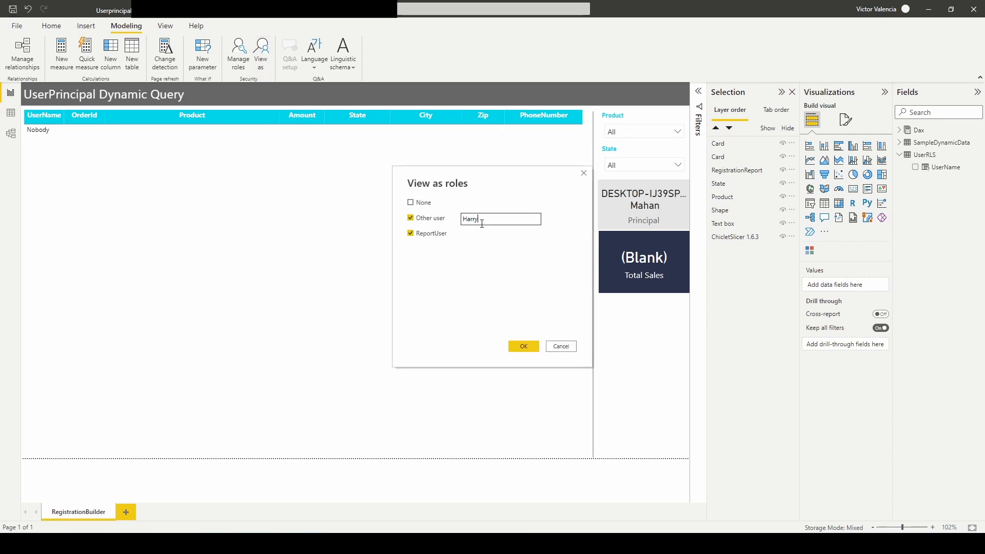
left_click(524, 345)
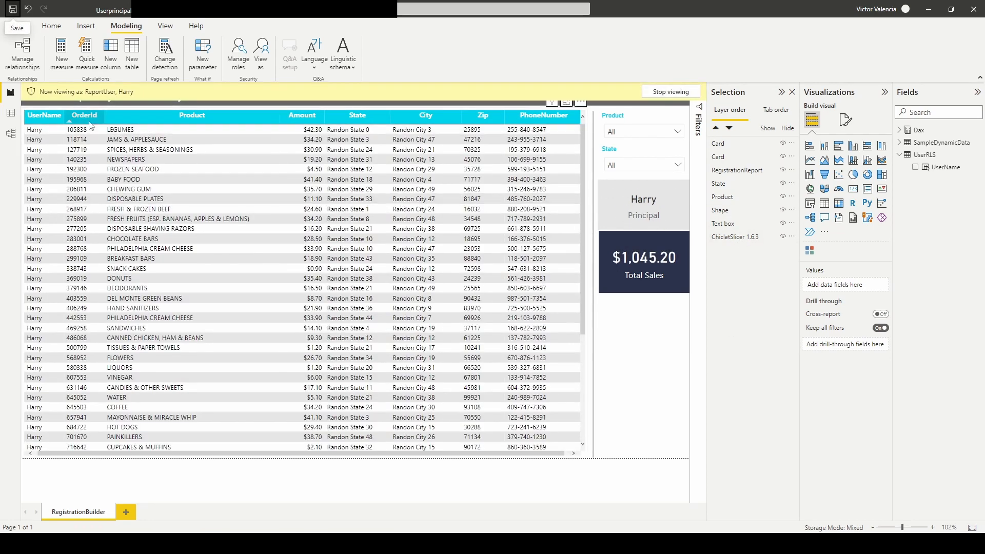
left_click(11, 133)
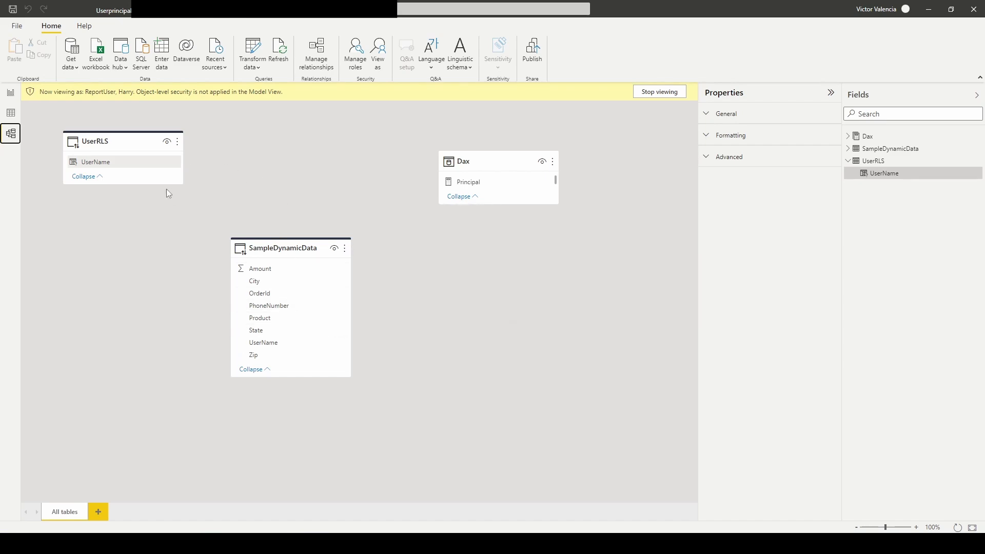
left_click(11, 93)
Change the previewed user to Hermione under the ReportUser role
left_click(261, 51)
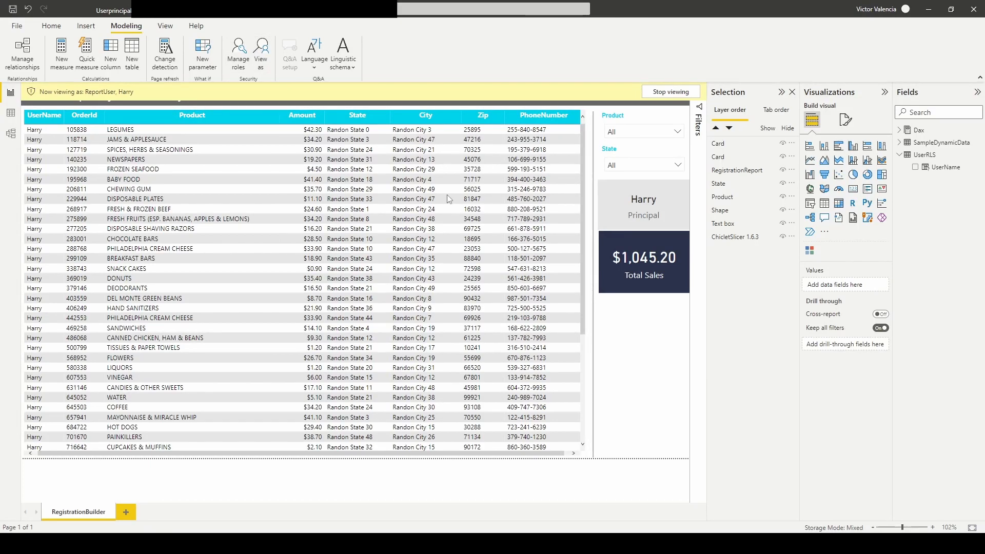
left_click(460, 220)
type("Hermione")
left_click(524, 346)
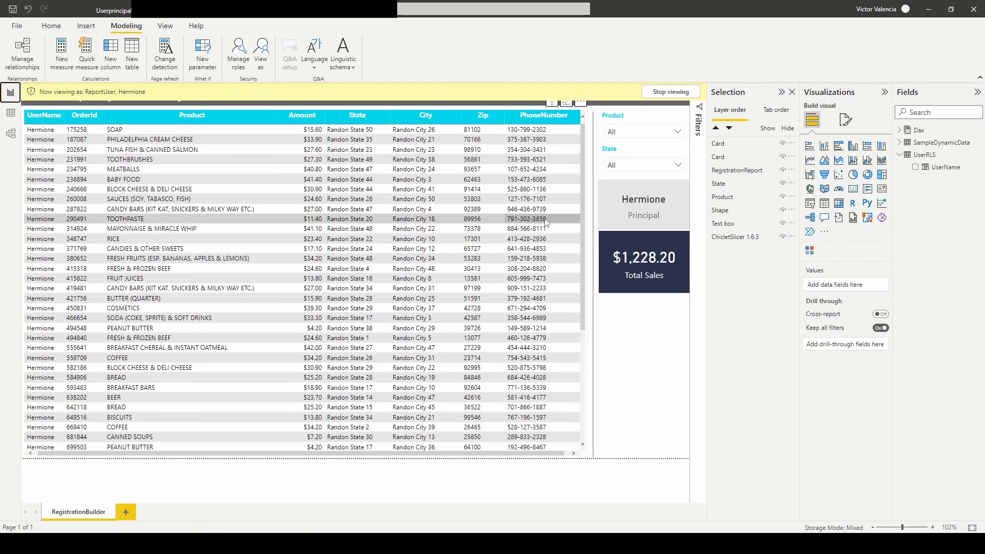
Open the role preview's other-user name for editing
left_click(261, 62)
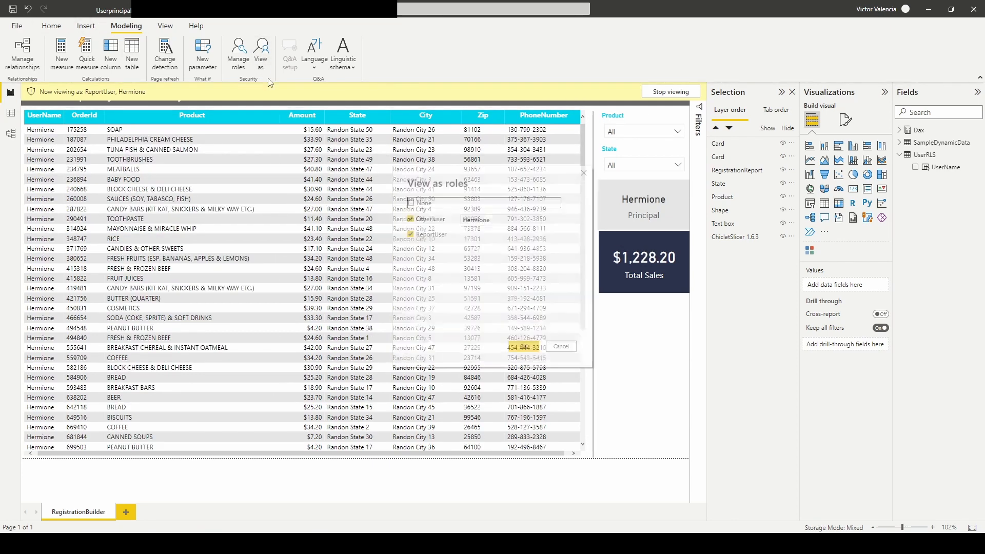
double_click(487, 219)
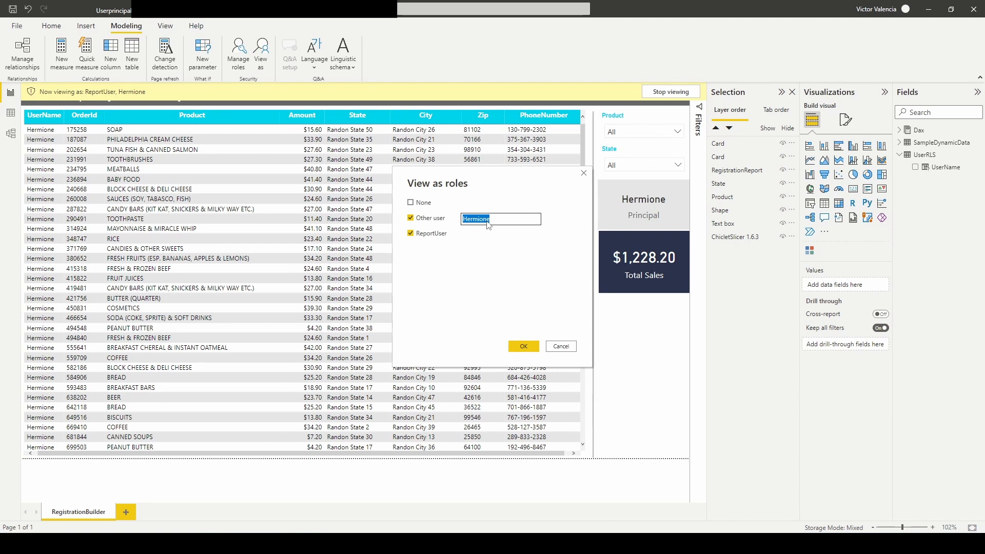